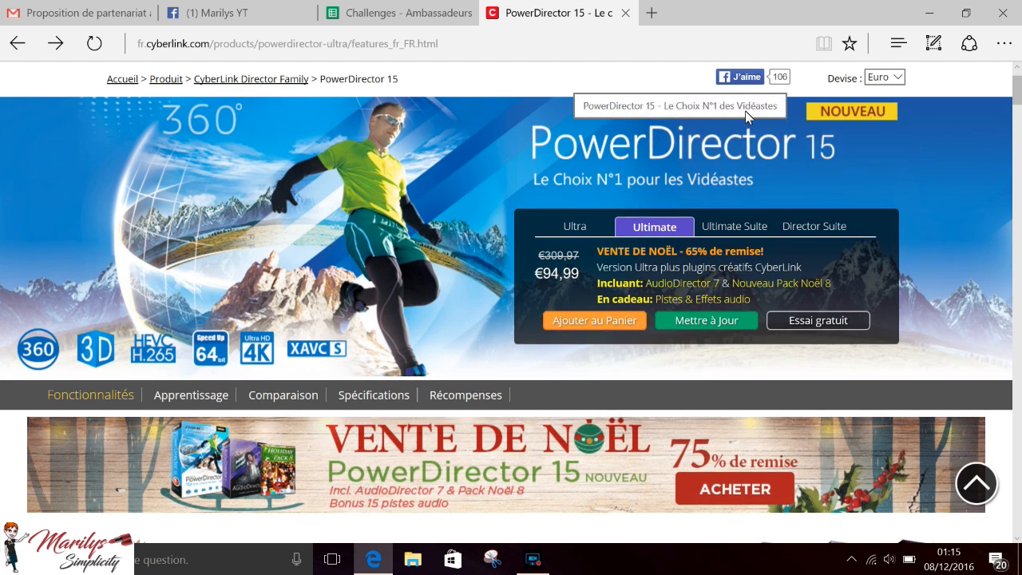
Examine the PowerDirector 15 offer and its ease-of-use features: intuitive interface, vertical video and express projects.
scroll(922, 161, down, 10)
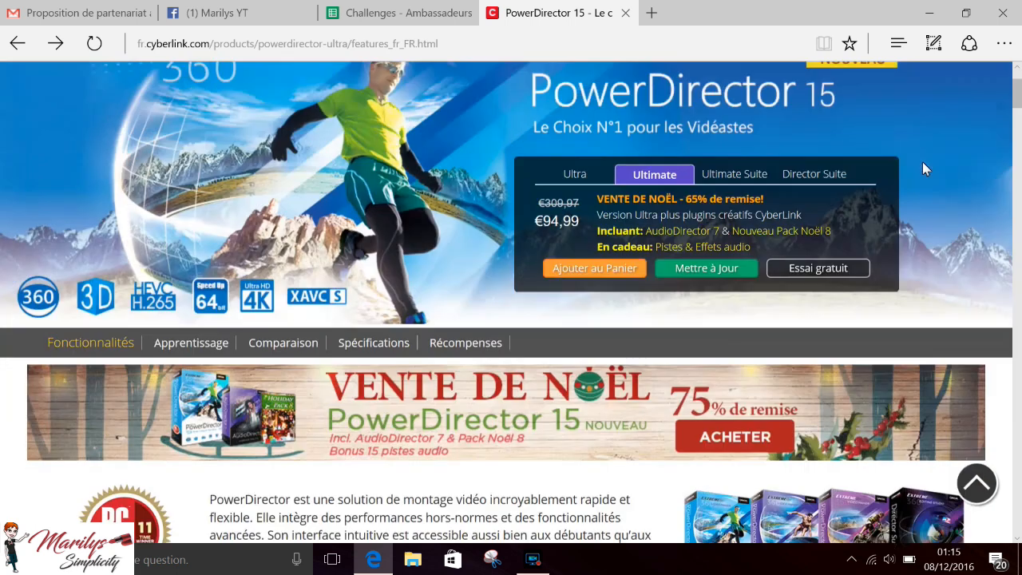
scroll(924, 166, down, 2)
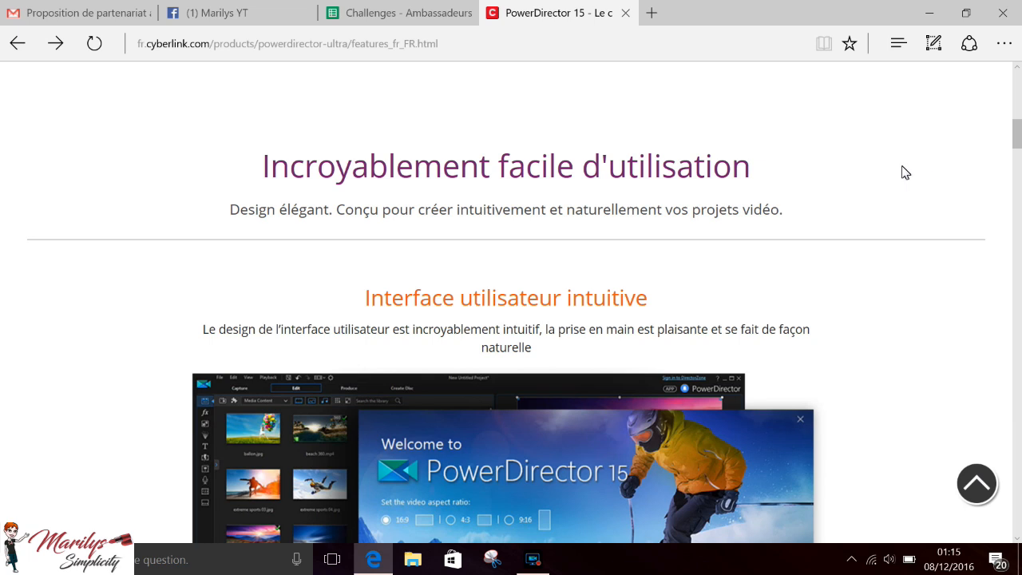
scroll(893, 203, down, 1)
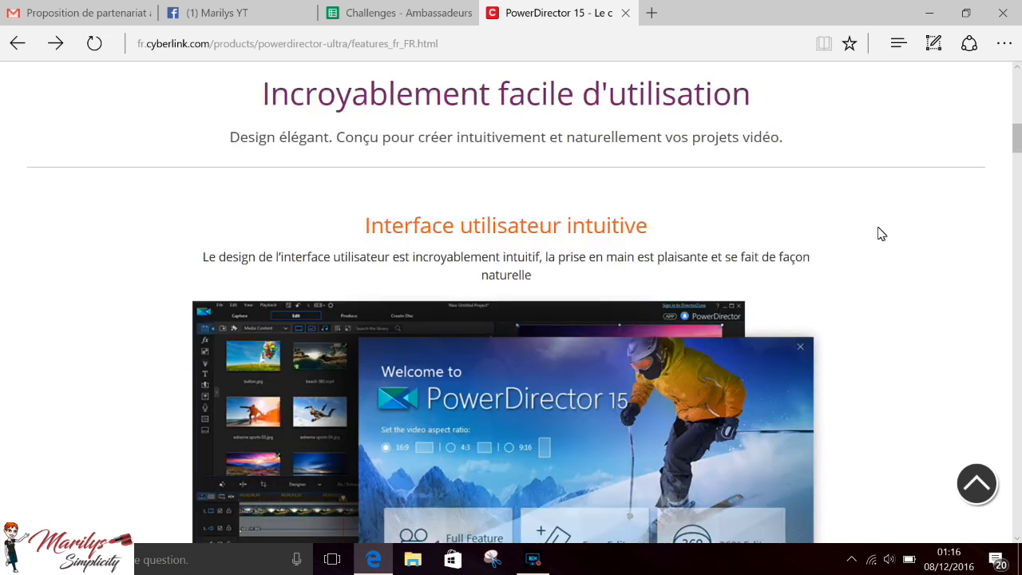
scroll(881, 233, down, 2)
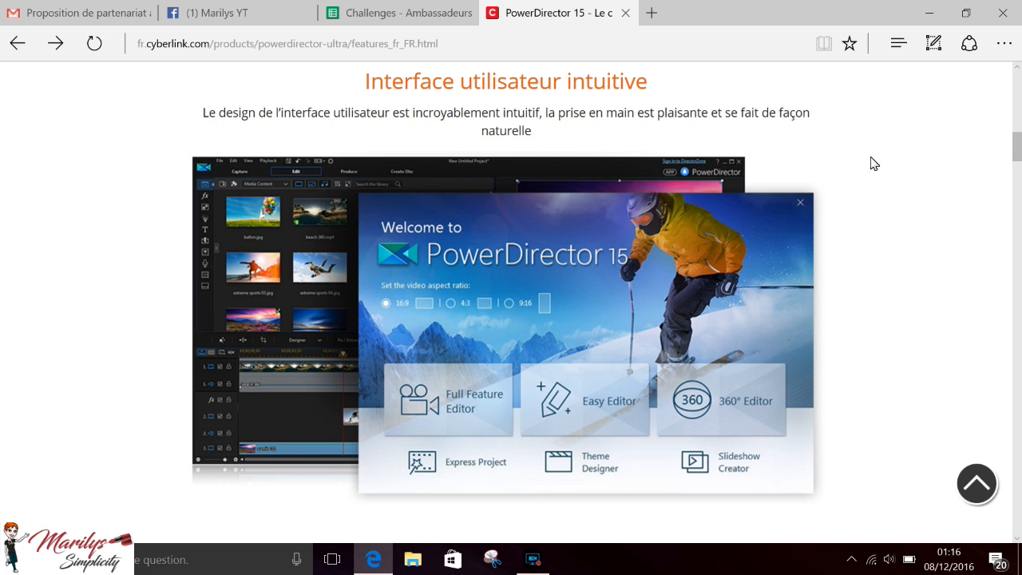
scroll(874, 163, down, 3)
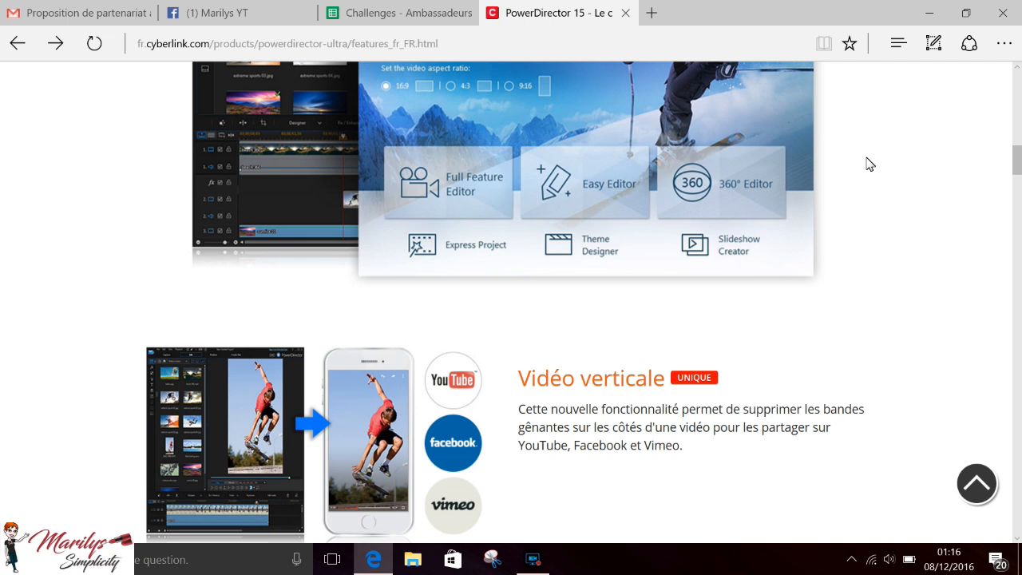
scroll(911, 200, down, 1)
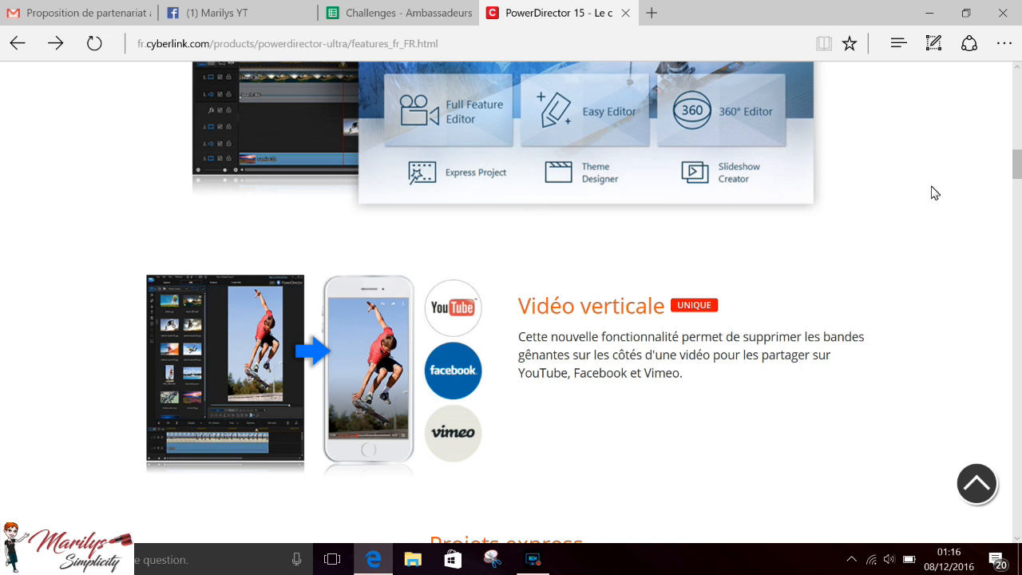
scroll(939, 214, down, 5)
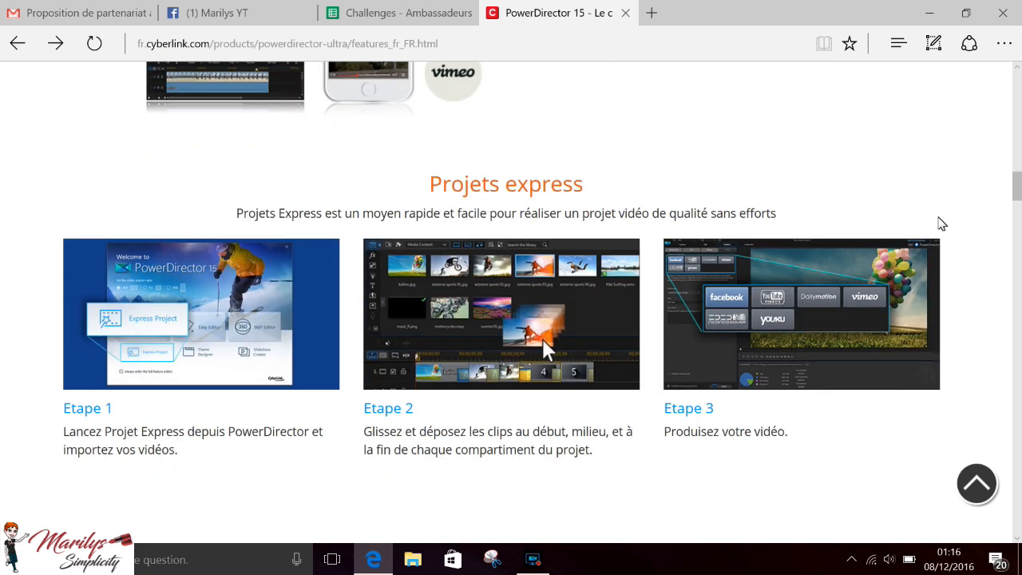
scroll(939, 222, up, 1)
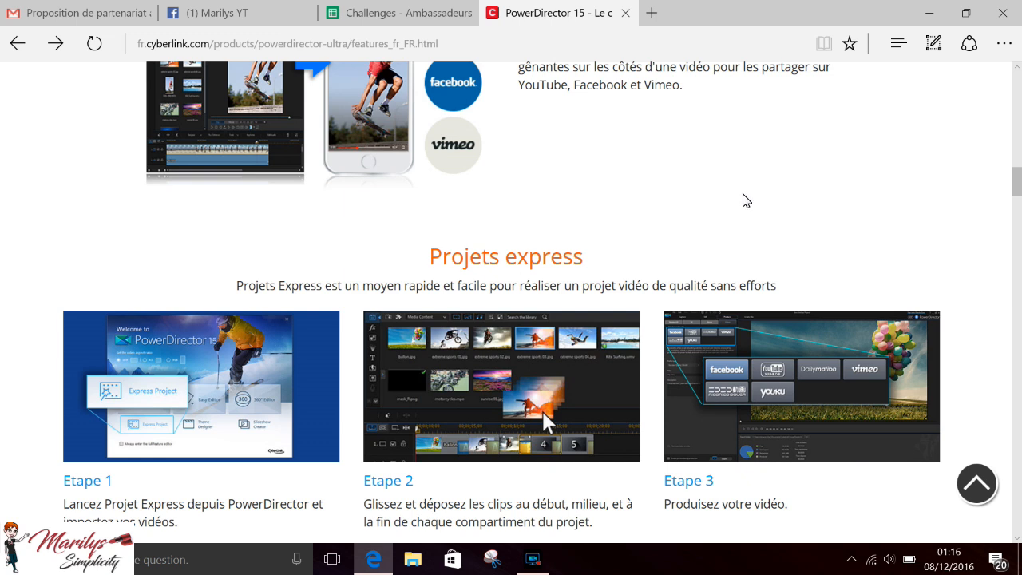
scroll(742, 201, down, 1)
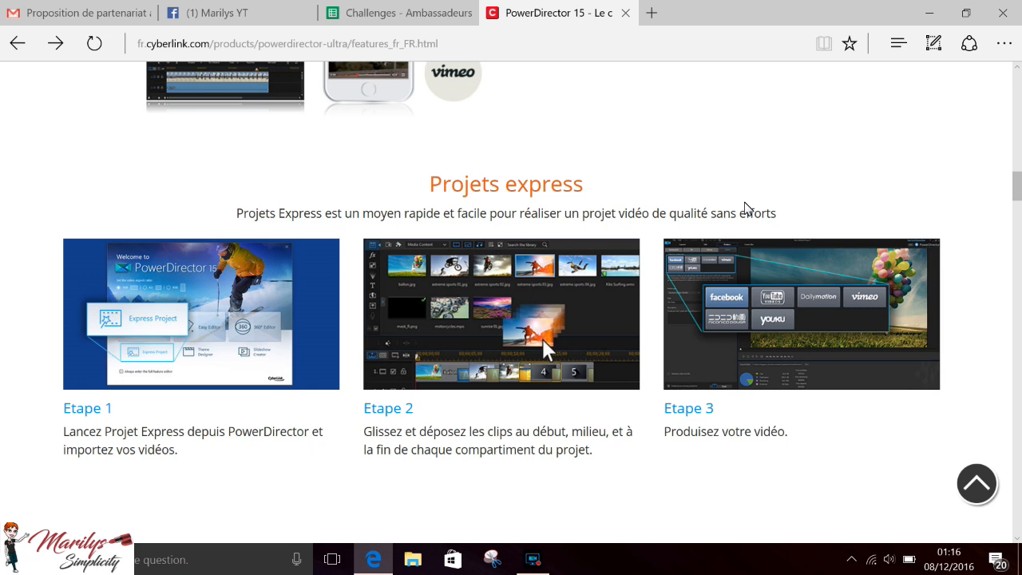
scroll(745, 207, down, 2)
Skim the rest of the features page down to the trial and purchase options and return to the 360° video editing section.
scroll(745, 208, down, 4)
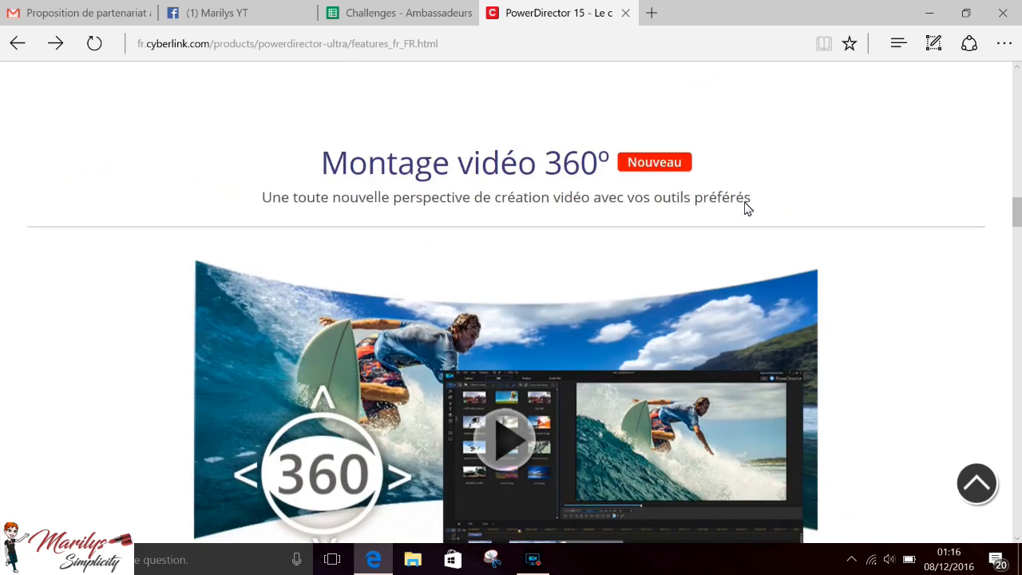
scroll(746, 207, down, 15)
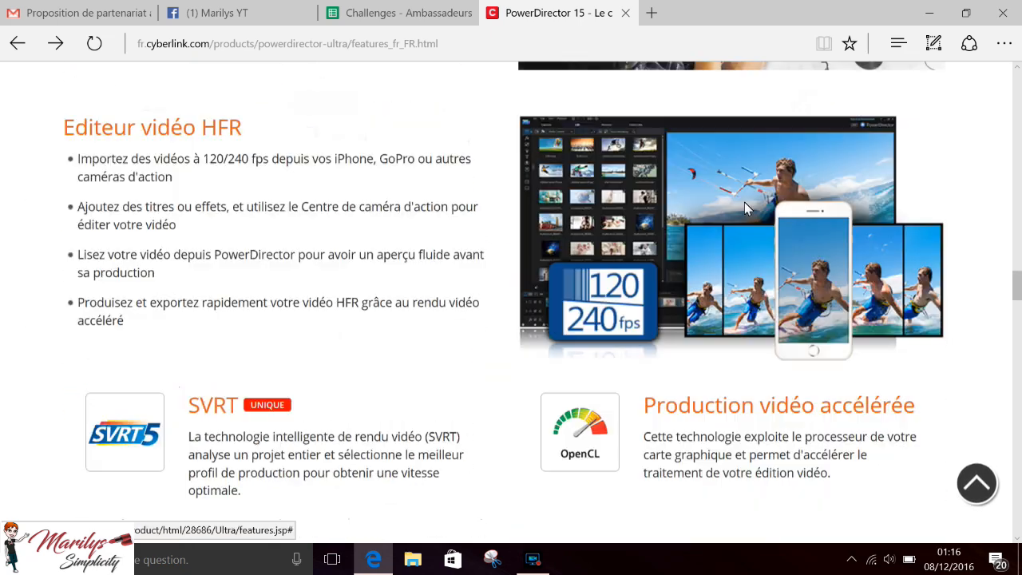
scroll(744, 207, down, 12)
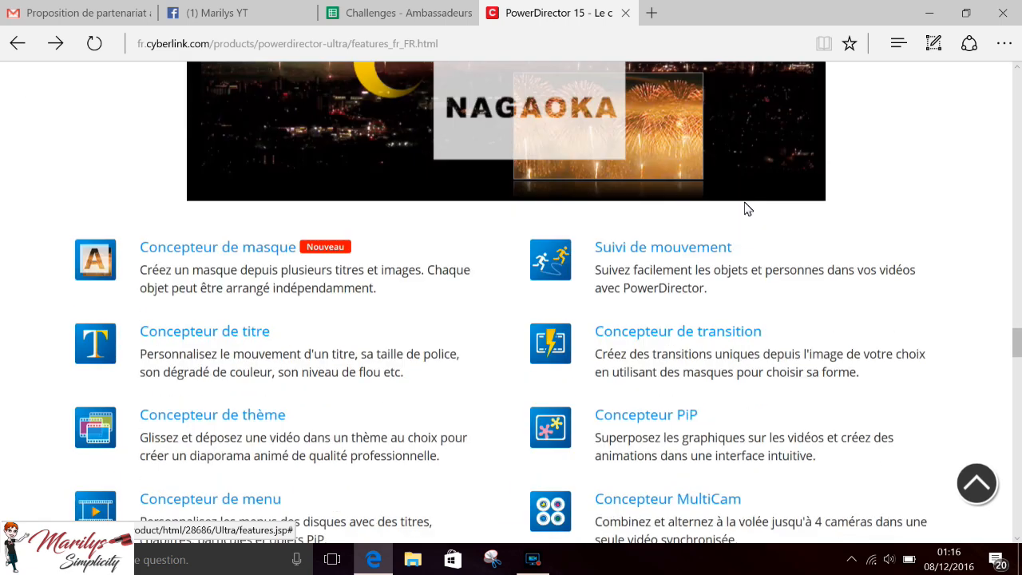
scroll(747, 208, down, 3)
scroll(744, 208, down, 15)
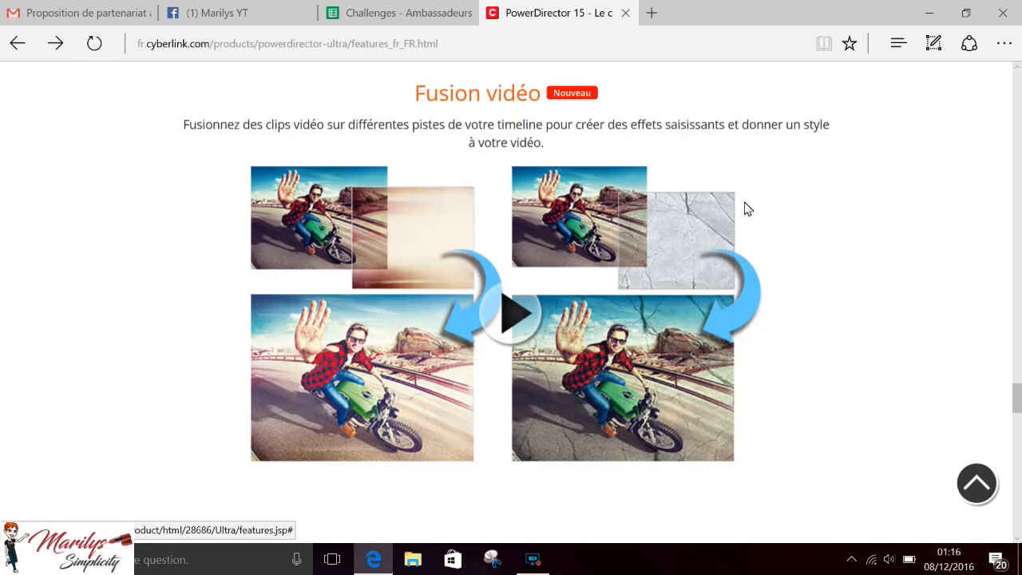
scroll(744, 207, down, 11)
scroll(746, 206, up, 3)
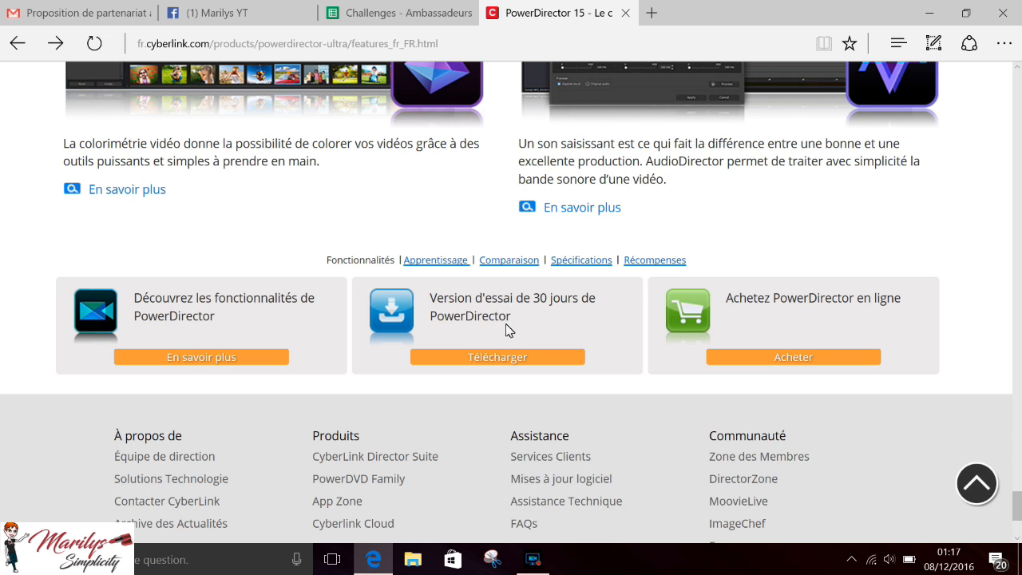
scroll(505, 329, up, 5)
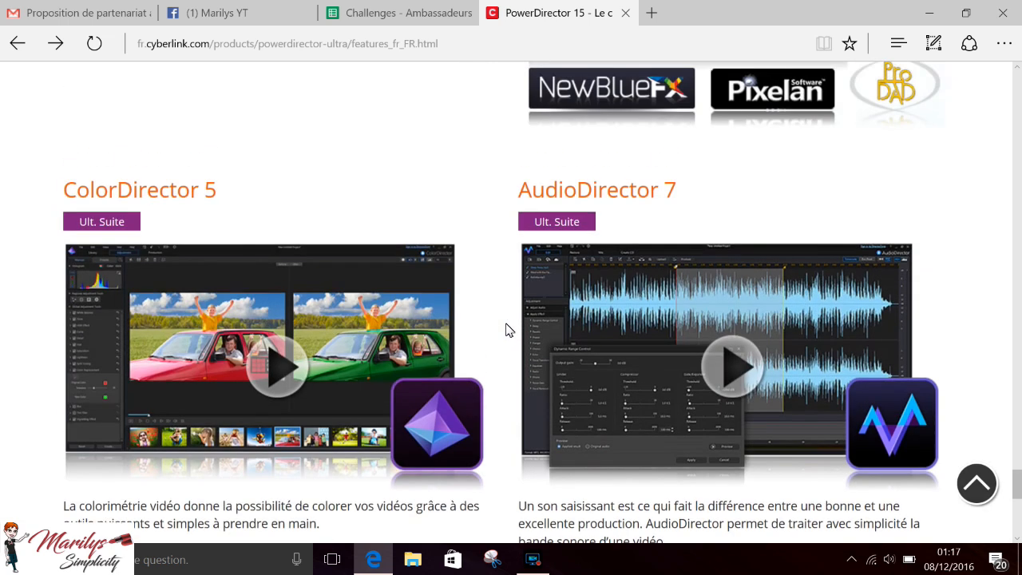
scroll(506, 329, up, 15)
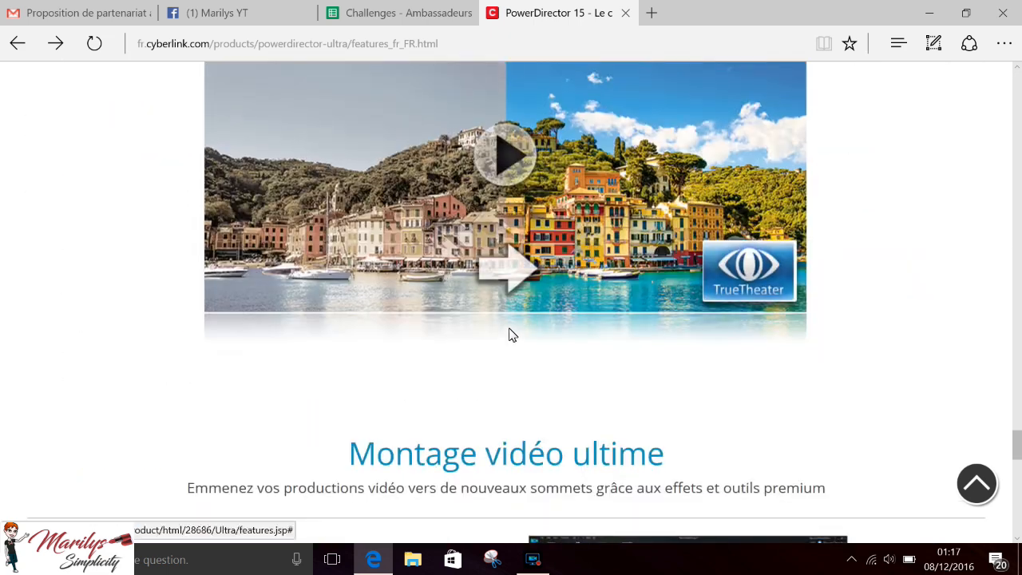
scroll(509, 334, up, 15)
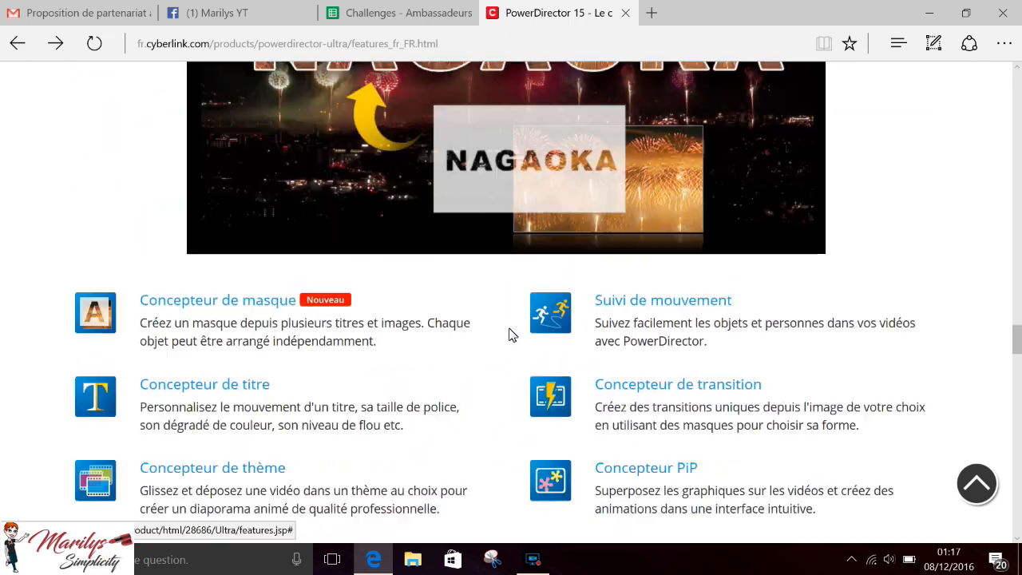
scroll(509, 334, up, 15)
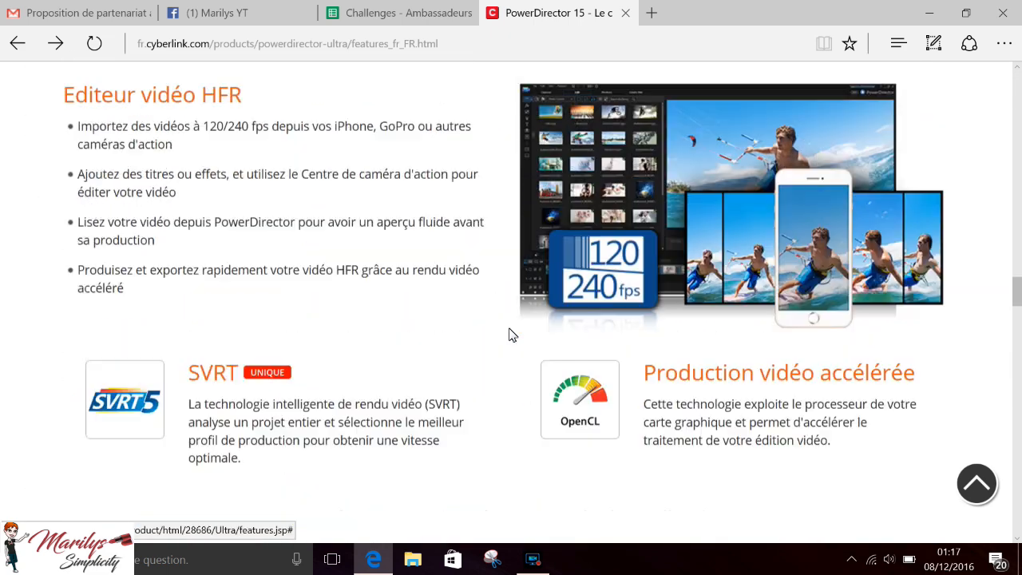
scroll(511, 334, up, 10)
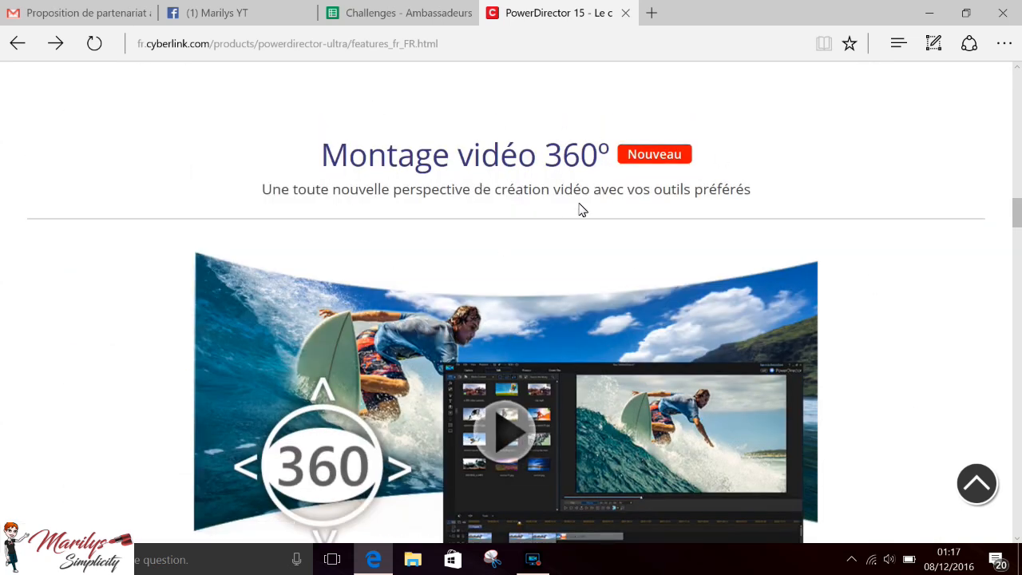
Read the sections on 360° video editing, supported formats and performance, HFR editing, SVRT and accelerated production.
scroll(536, 209, down, 1)
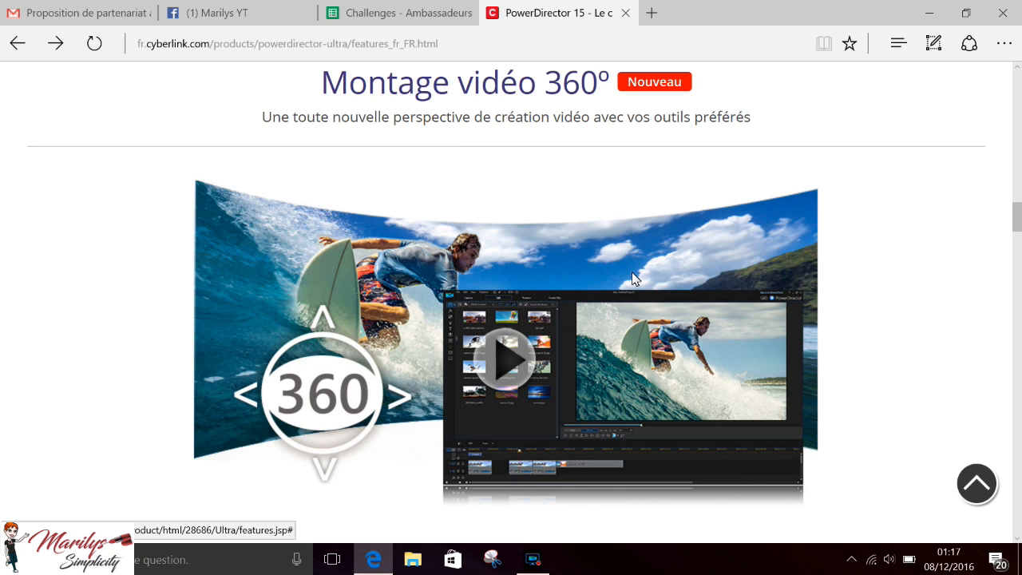
scroll(634, 278, down, 3)
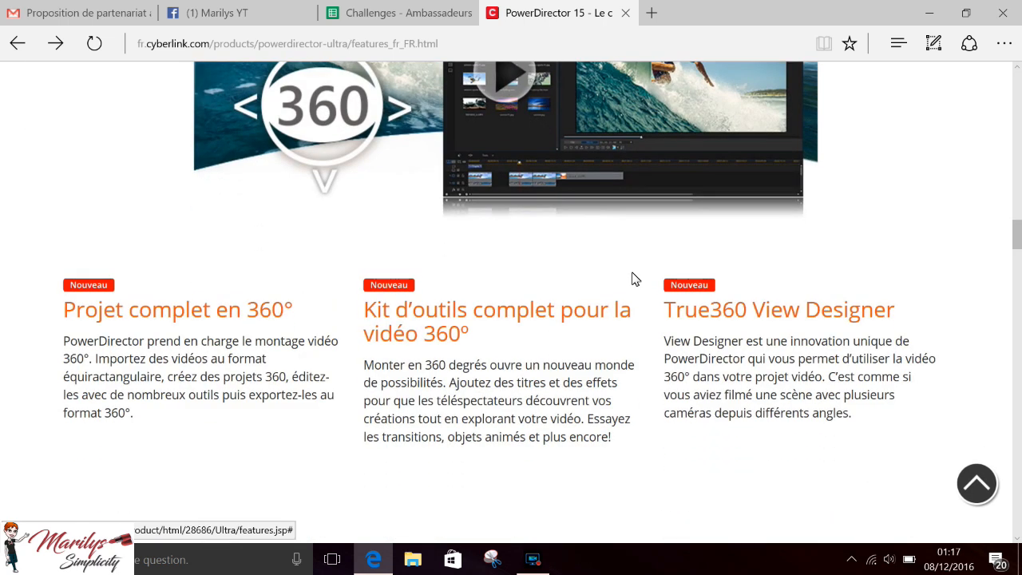
scroll(632, 278, down, 8)
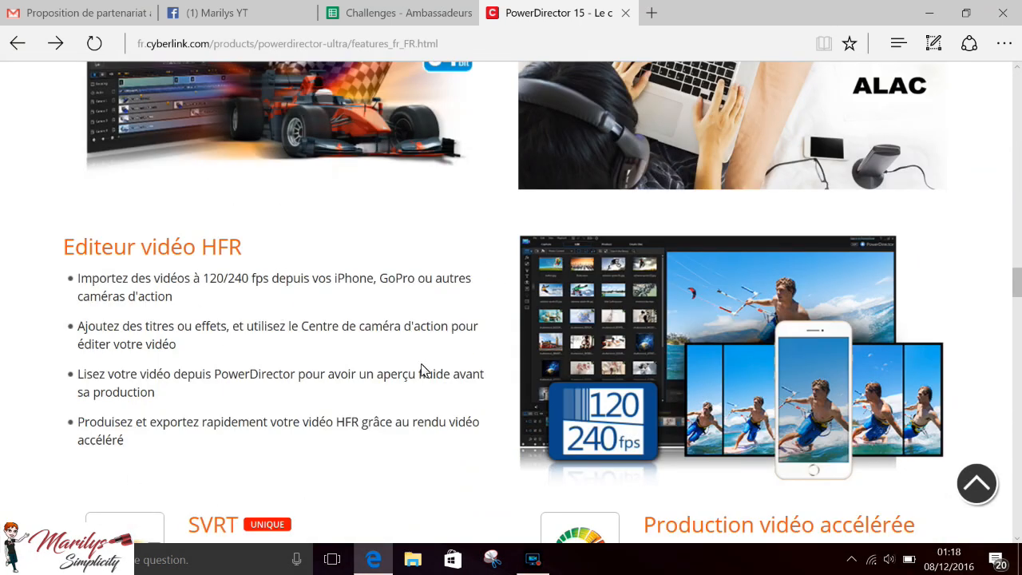
scroll(479, 399, up, 4)
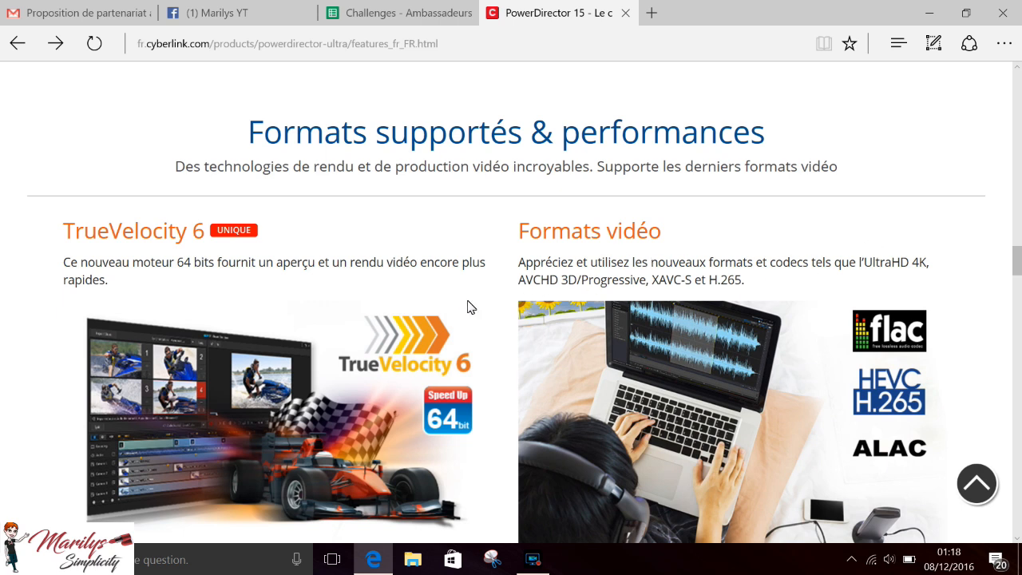
scroll(537, 330, down, 3)
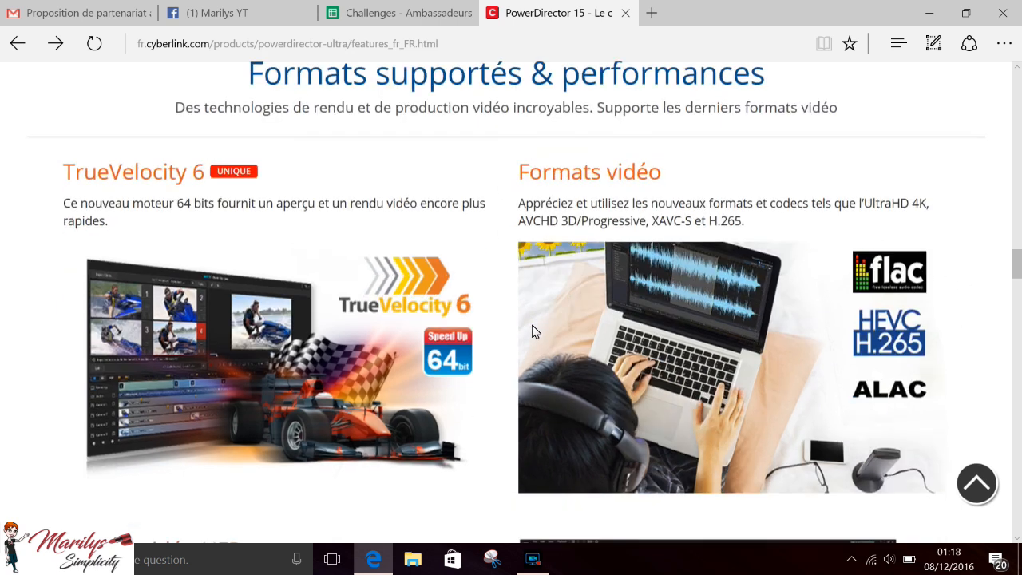
scroll(531, 325, down, 2)
scroll(532, 321, down, 2)
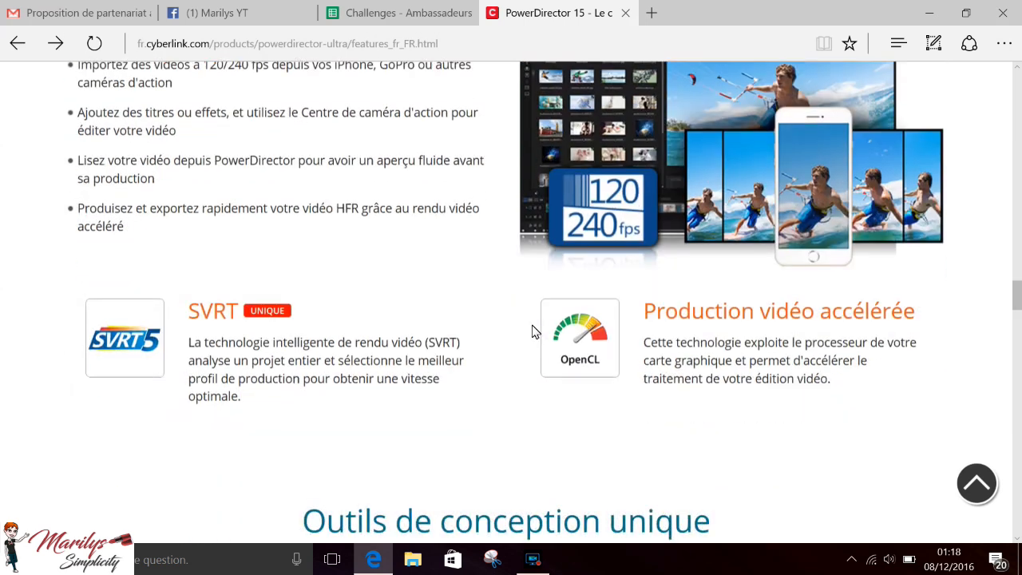
Review the customizable design tools, the action camera centre and the video blending section of the features page.
scroll(534, 310, down, 5)
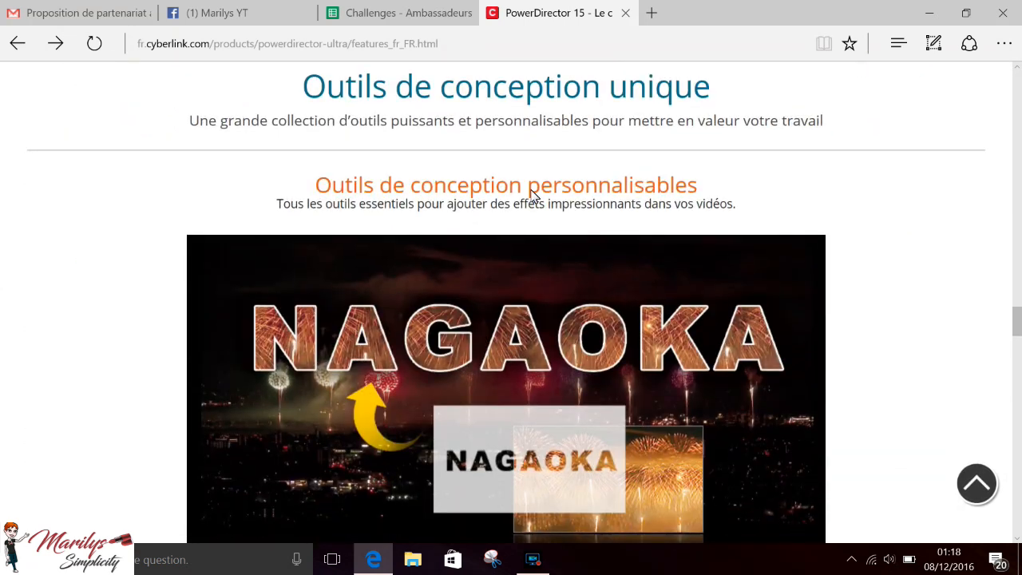
scroll(463, 282, down, 3)
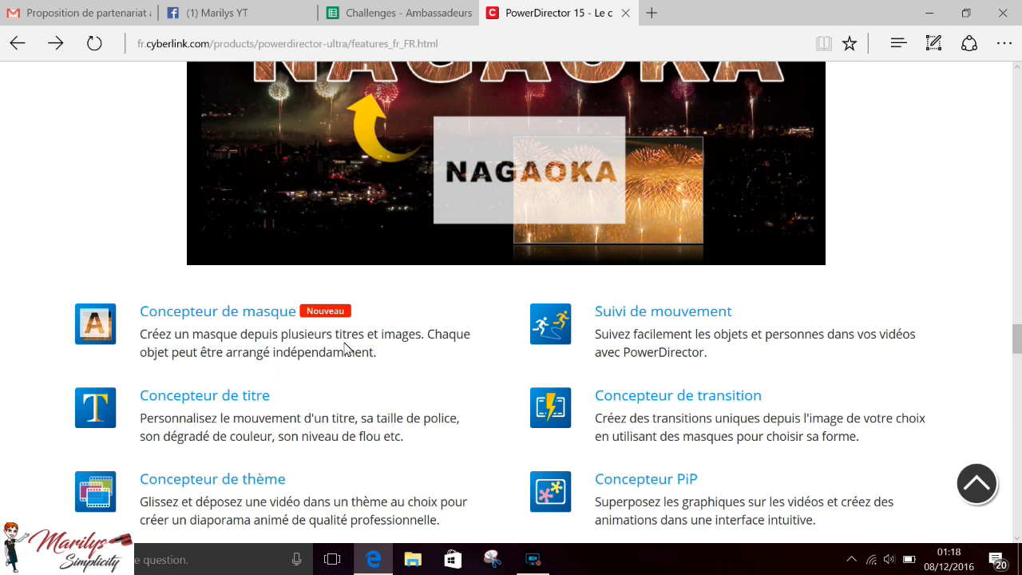
scroll(304, 393, down, 1)
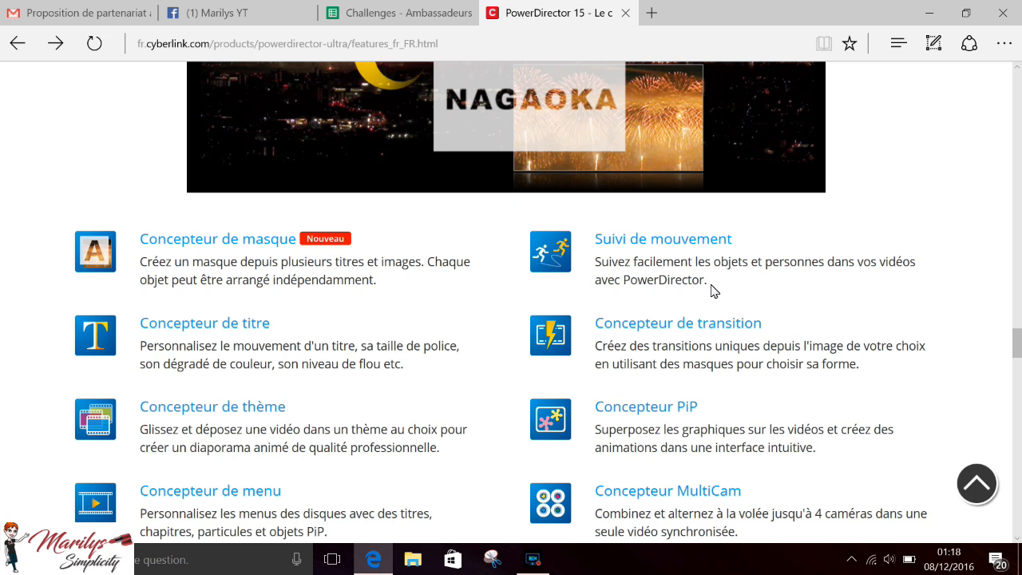
scroll(403, 325, down, 2)
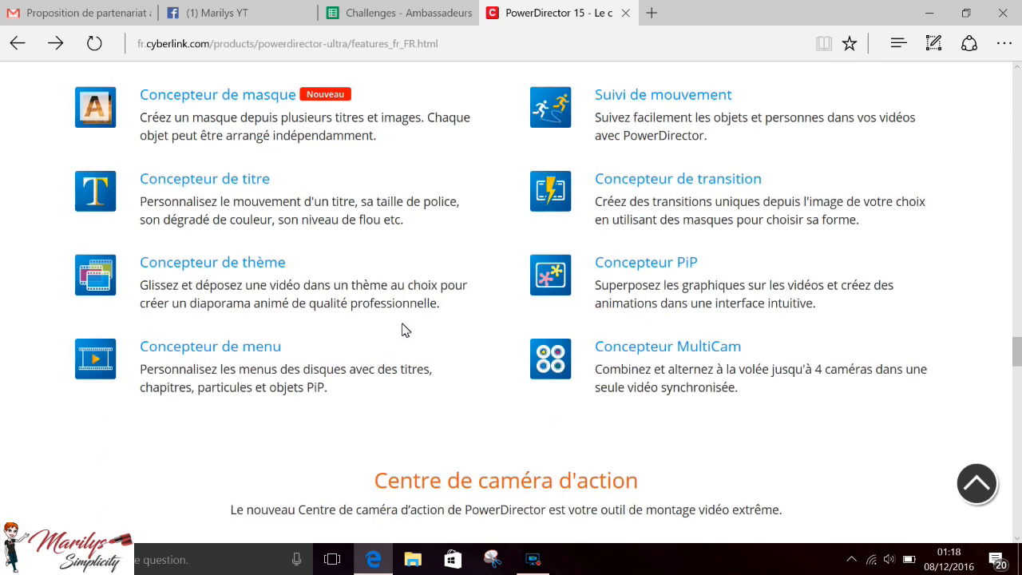
scroll(403, 329, down, 6)
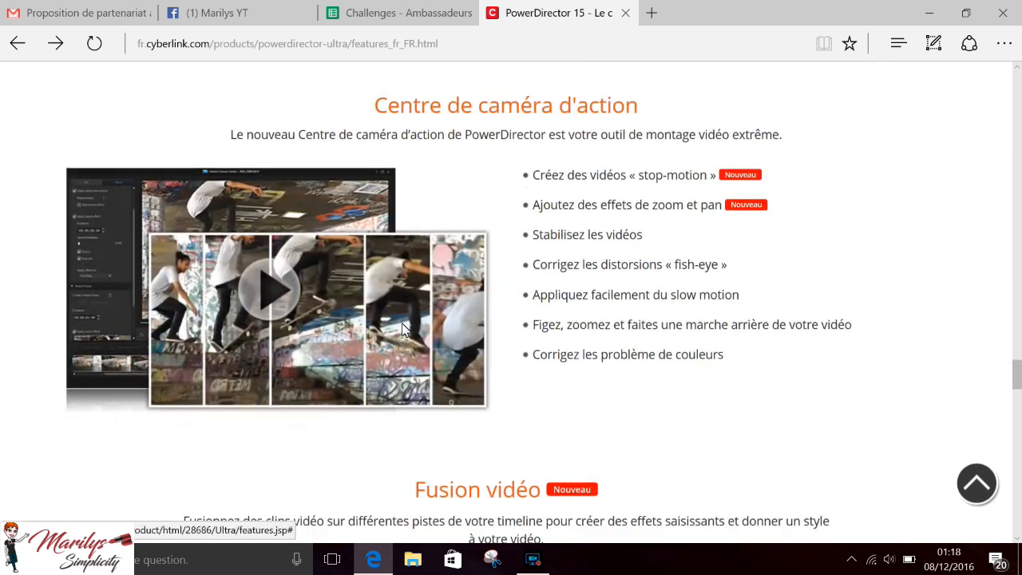
scroll(447, 352, down, 6)
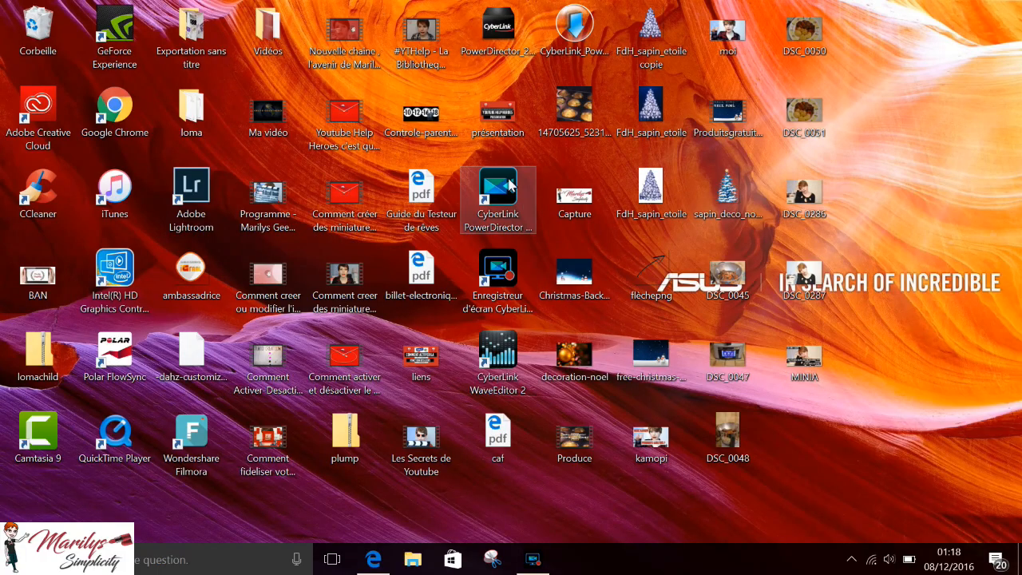
Launch CyberLink PowerDirector from the desktop and enter the full feature editor.
double_click(495, 210)
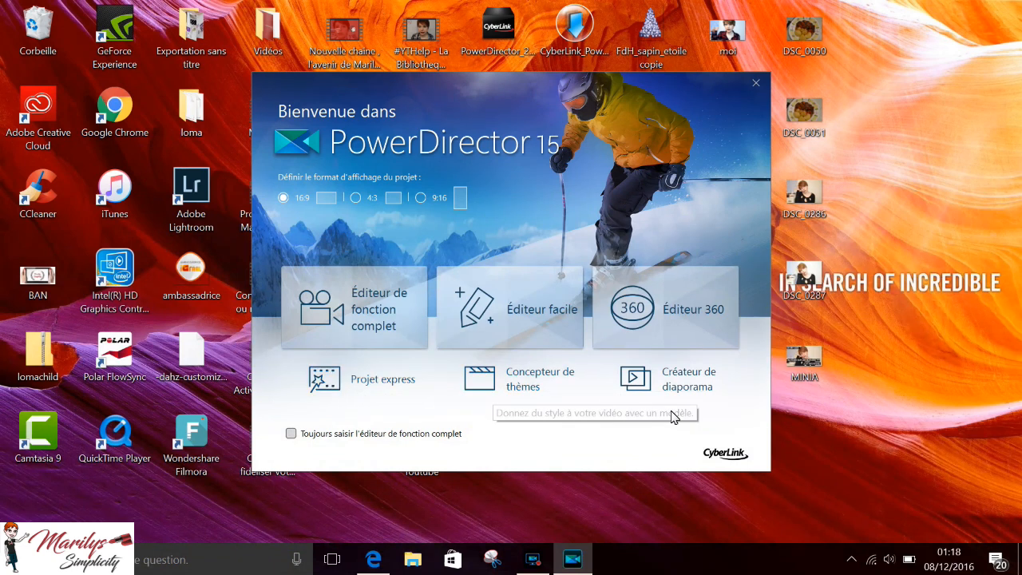
click(369, 312)
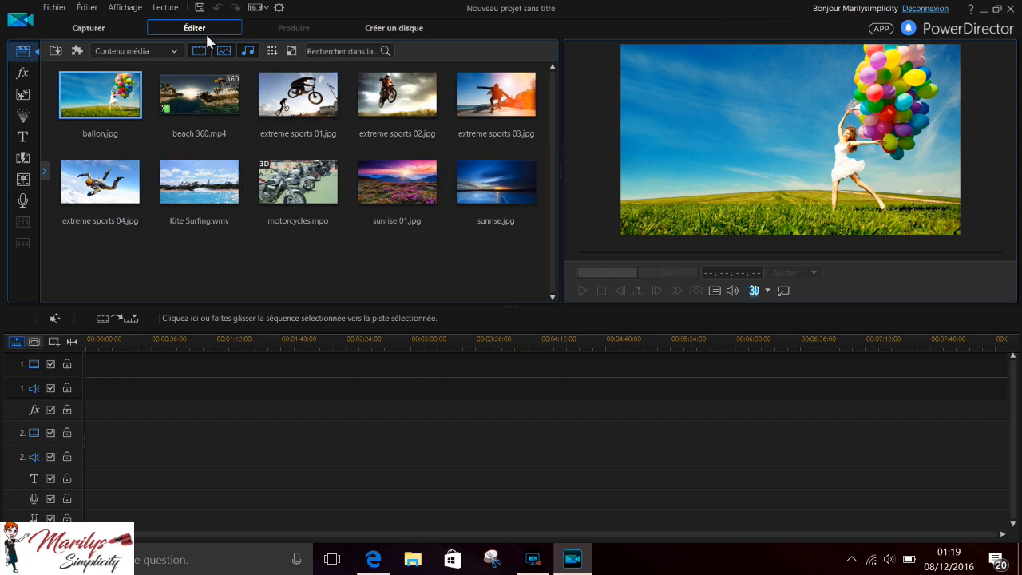
View the capture workspace with its webcam preview, and return to the editing workspace.
click(95, 28)
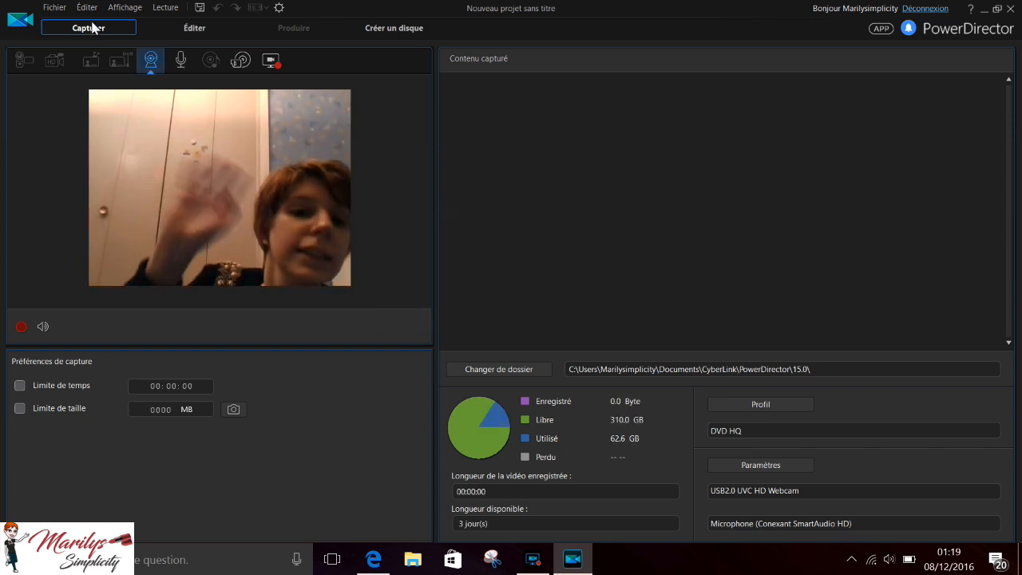
click(197, 24)
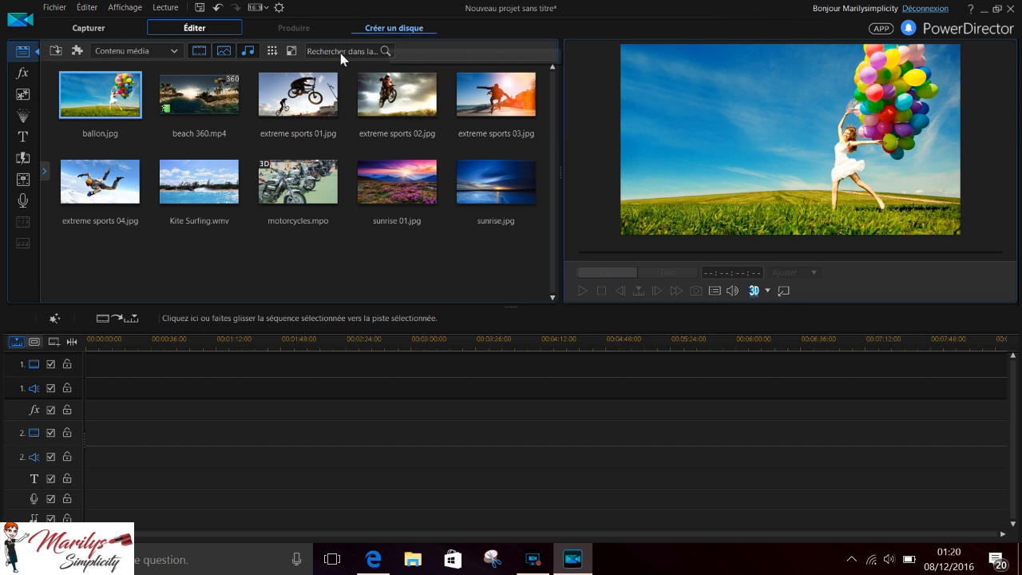
Import the Produce video from the 15.0 folder under Documents\CyberLink and place it at the start of the first video track.
click(56, 8)
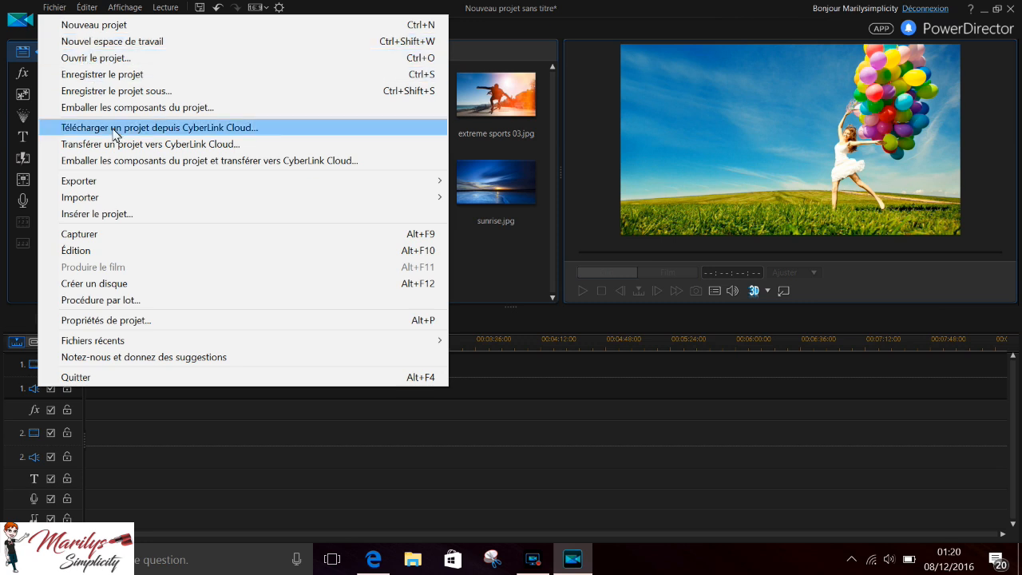
mouse_move(140, 201)
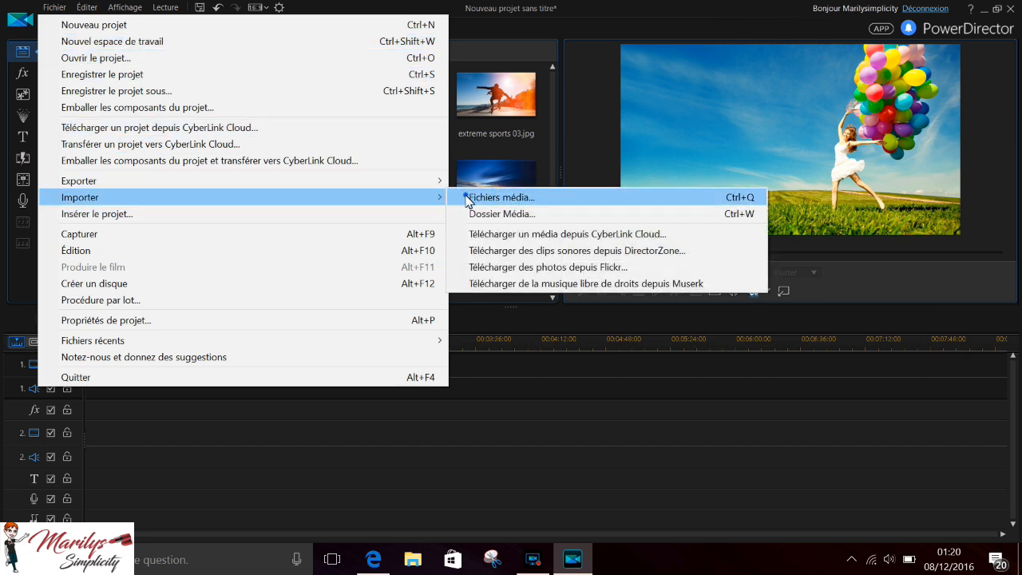
click(468, 197)
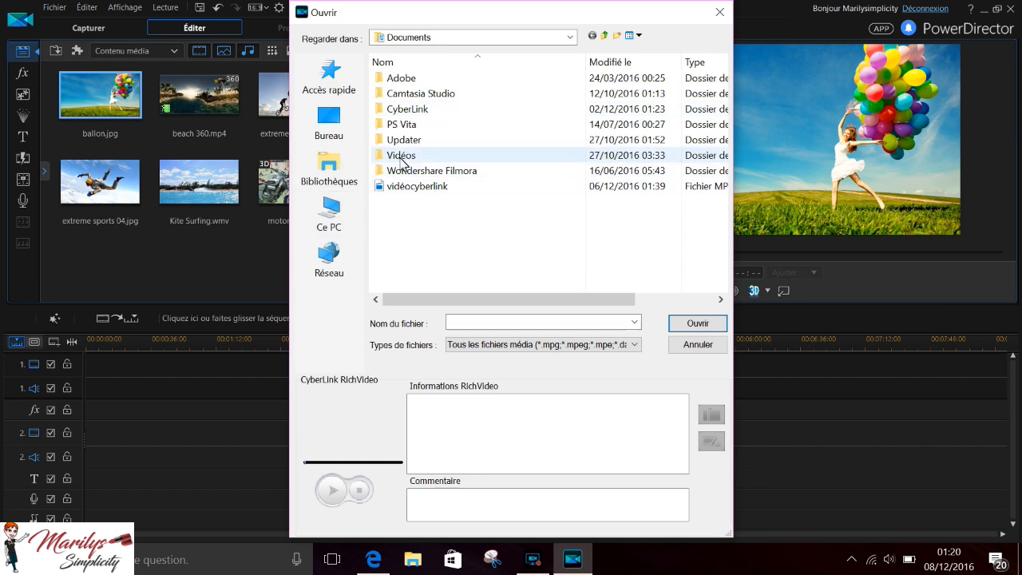
click(413, 112)
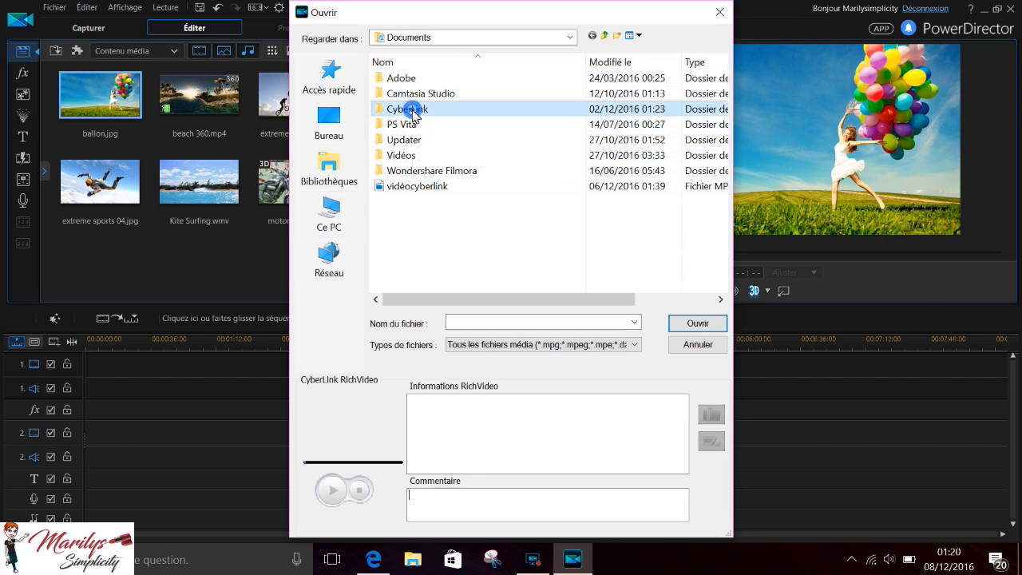
double_click(413, 113)
double_click(403, 99)
double_click(404, 94)
click(399, 156)
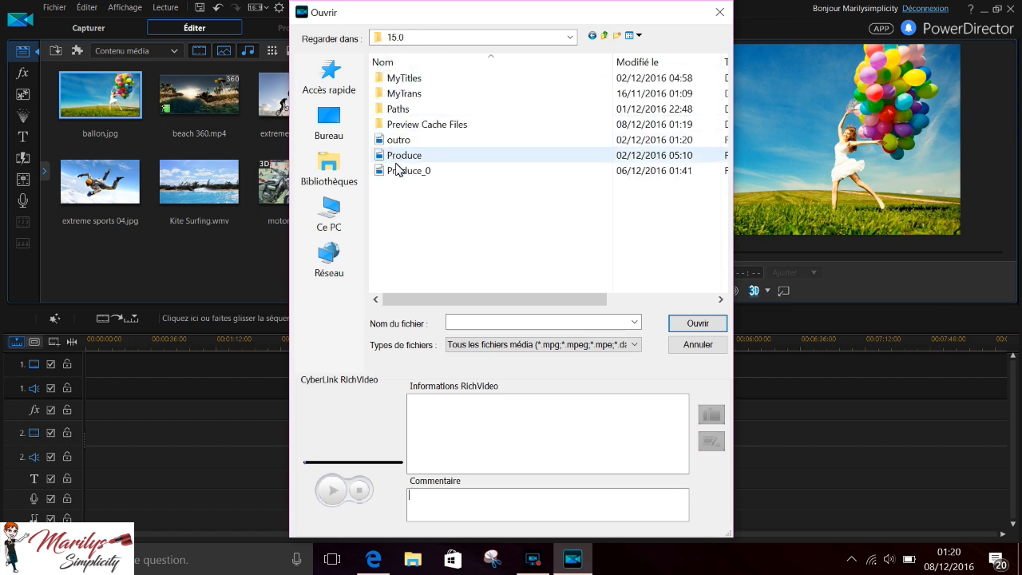
double_click(397, 157)
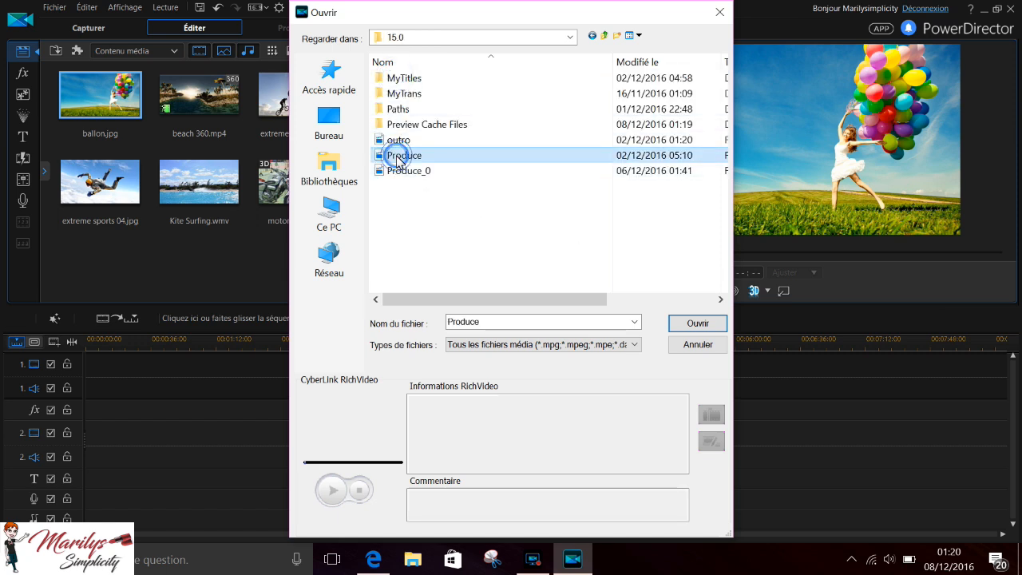
click(695, 325)
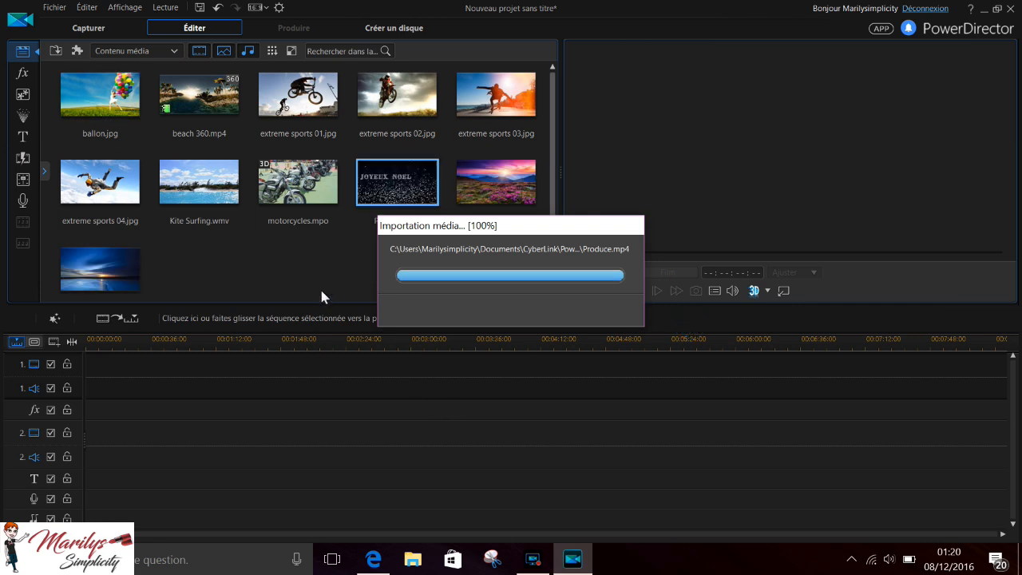
drag(415, 195, 96, 371)
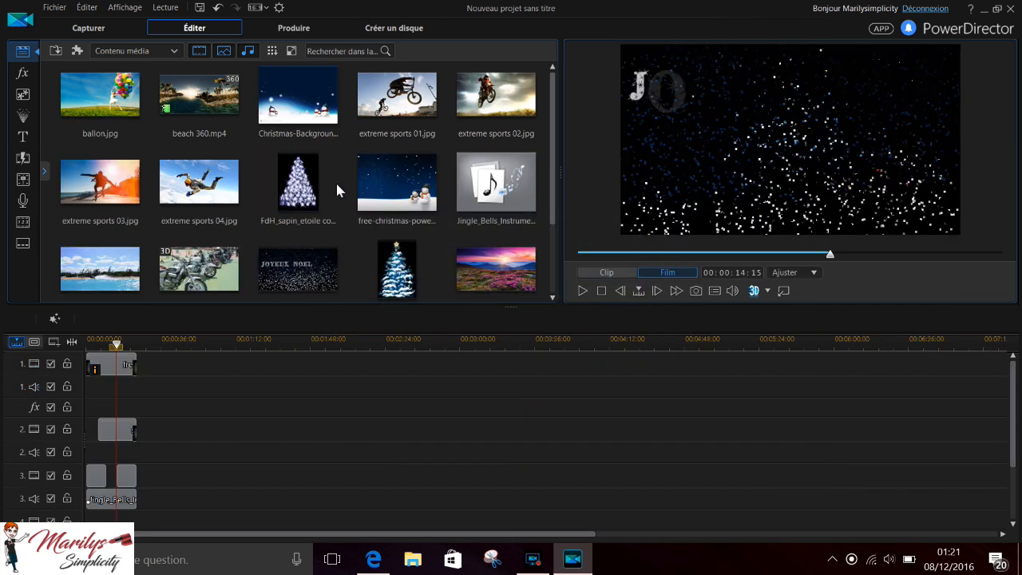
Scrub the Christmas project's timeline back to about 2 seconds to preview the snowman scene.
drag(116, 346, 90, 343)
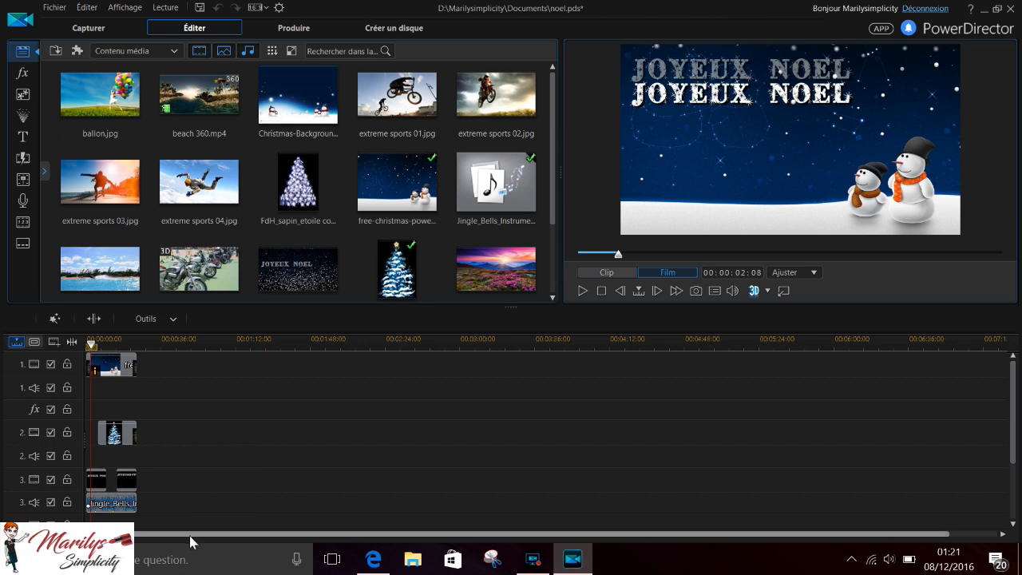
drag(91, 343, 90, 343)
drag(89, 343, 83, 343)
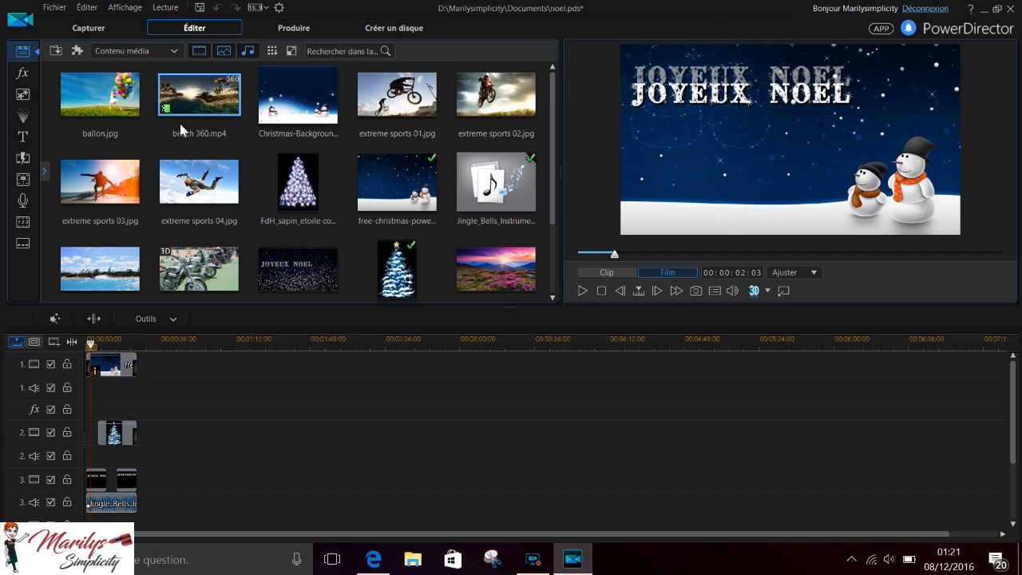
Browse the Spécial, 3D and Particule video effects, and play the snowman background clip to see its snow effect.
click(24, 76)
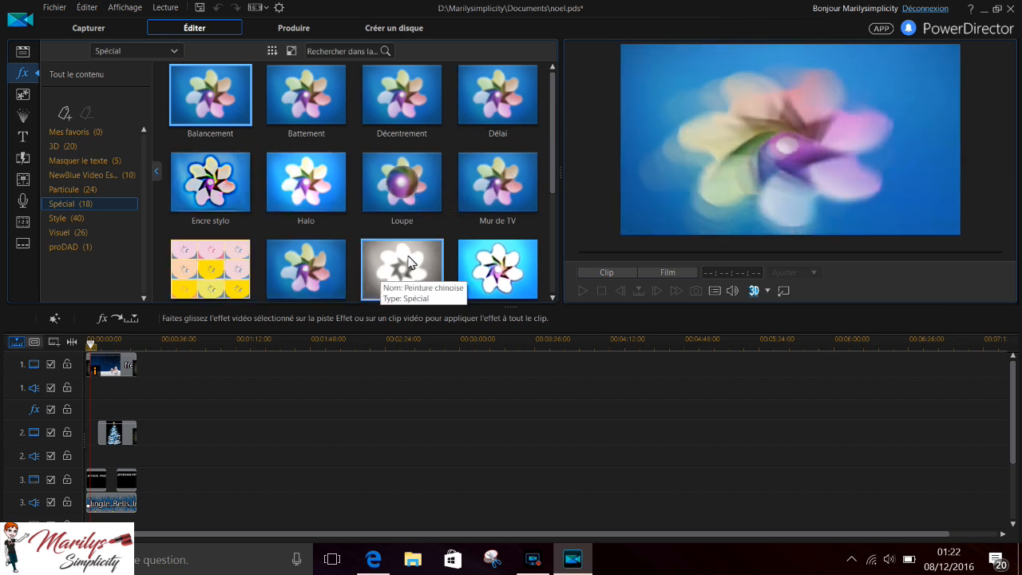
scroll(399, 171, down, 3)
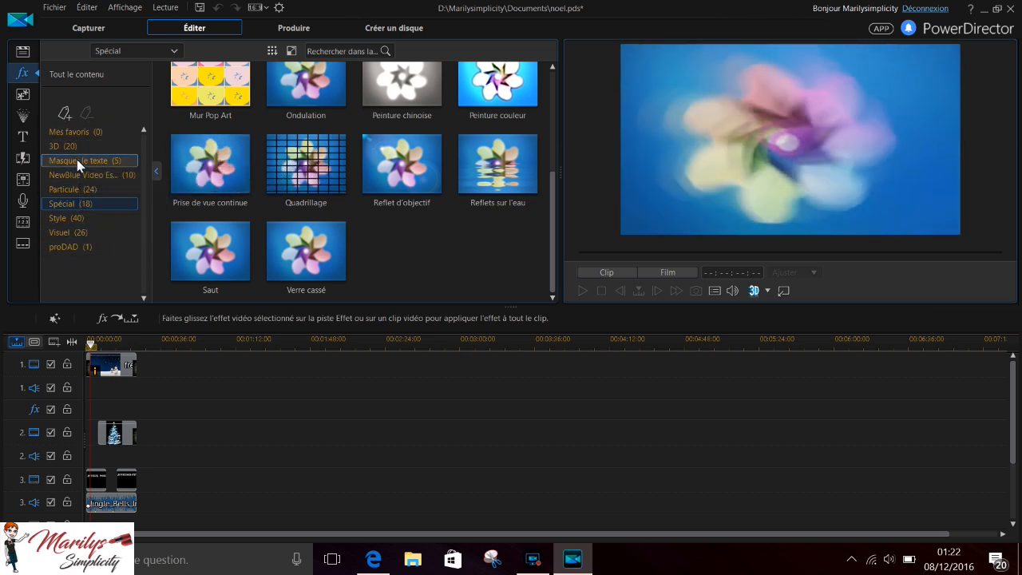
click(71, 143)
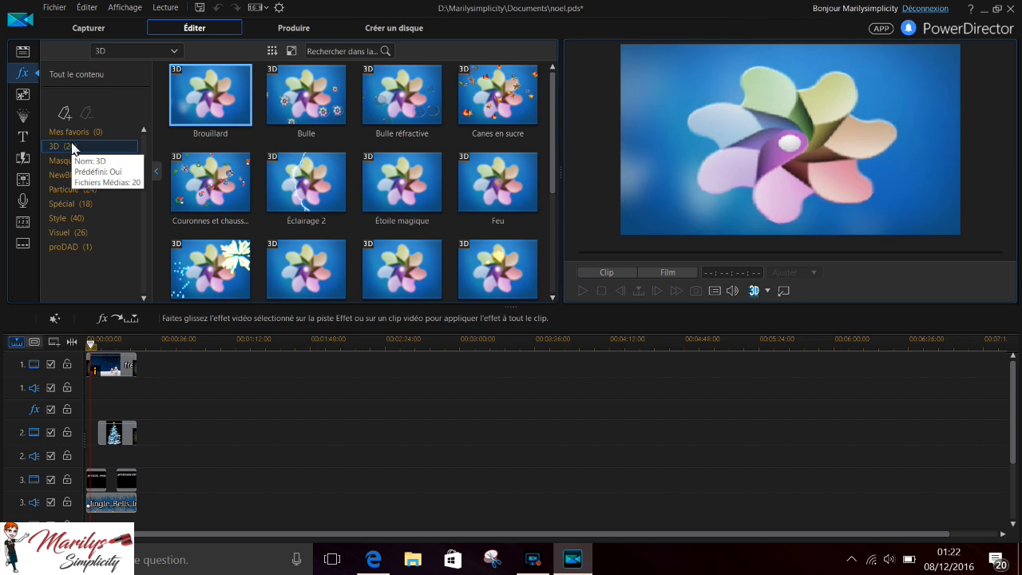
click(72, 189)
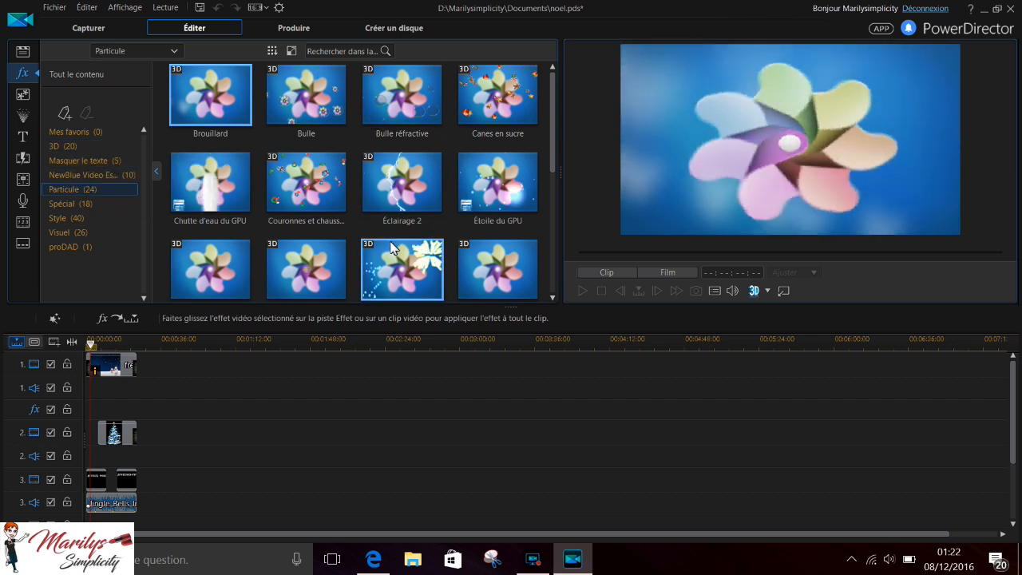
click(470, 191)
scroll(487, 159, down, 2)
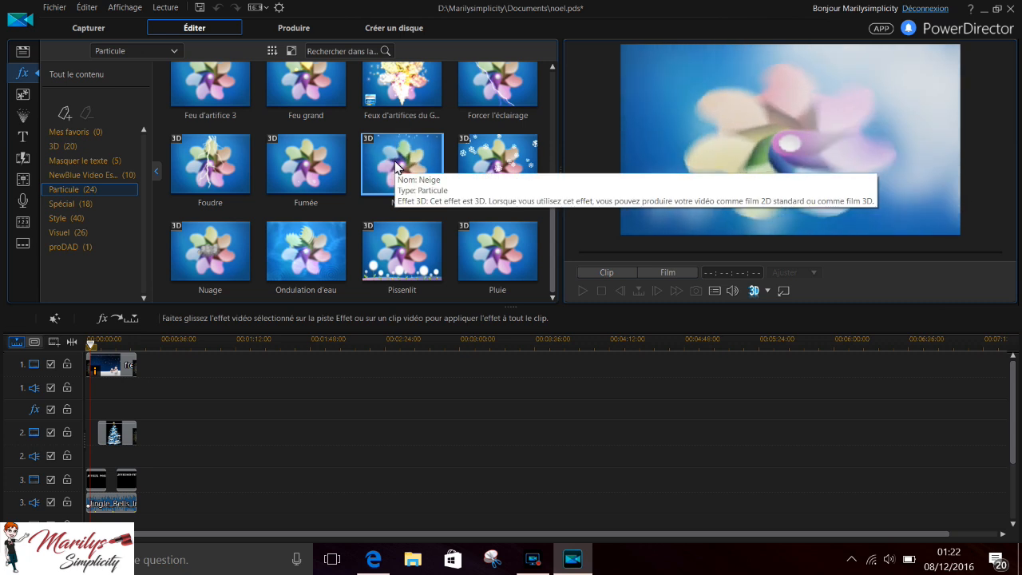
click(113, 371)
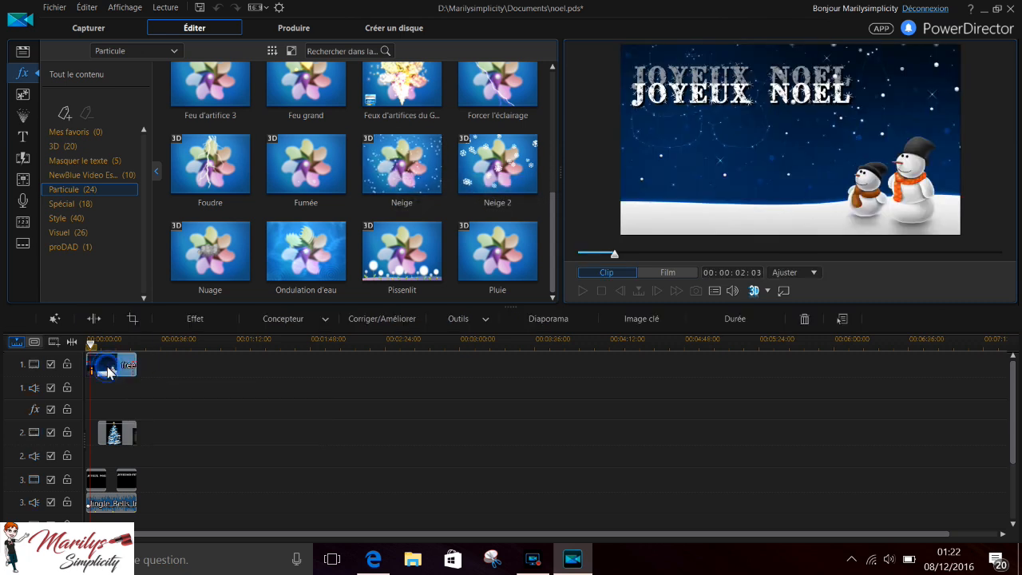
click(578, 292)
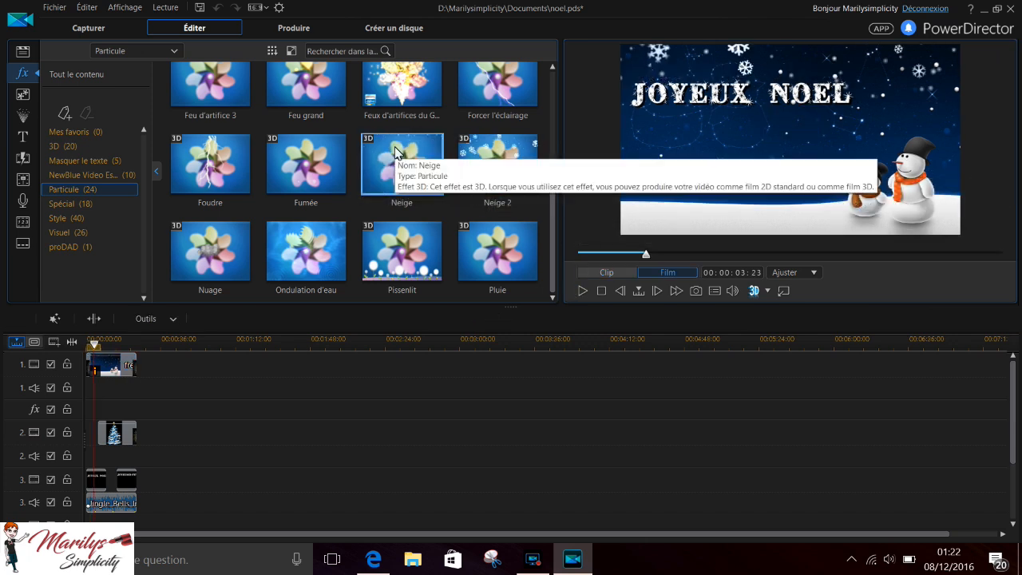
Look through the Spécial, Style and proDAD categories of video effects.
click(72, 202)
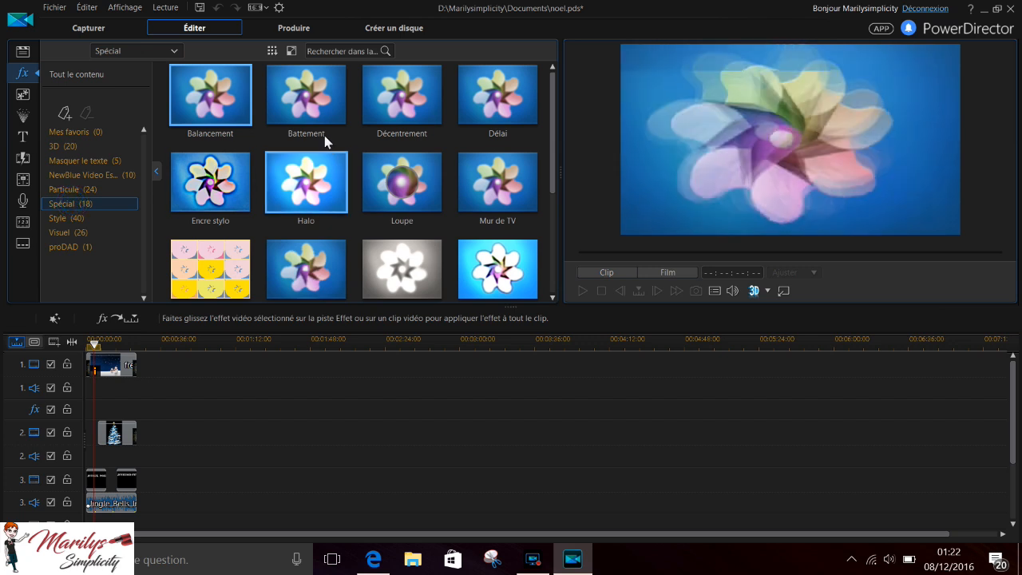
scroll(399, 184, down, 2)
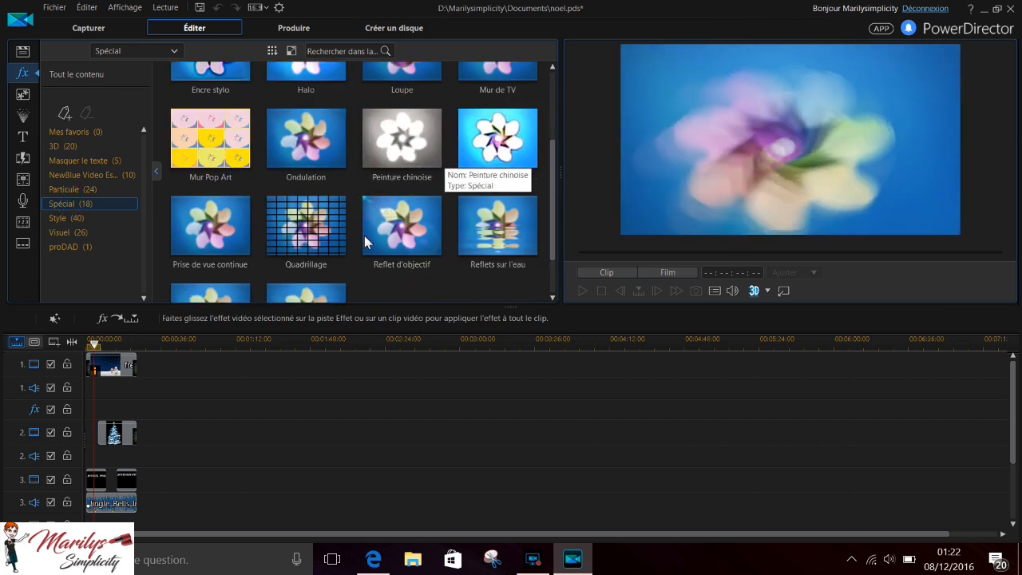
scroll(319, 255, down, 1)
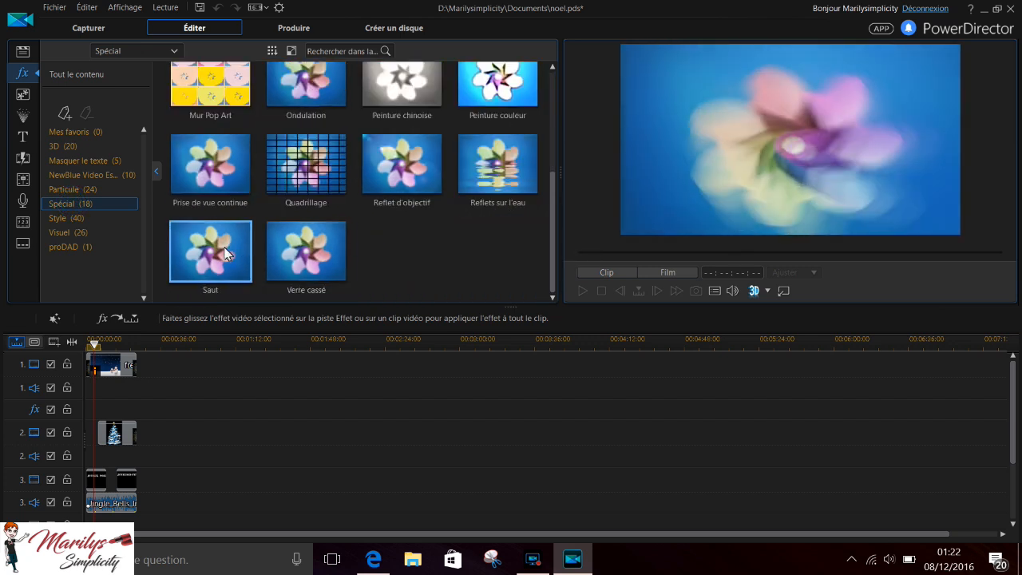
click(83, 218)
click(85, 232)
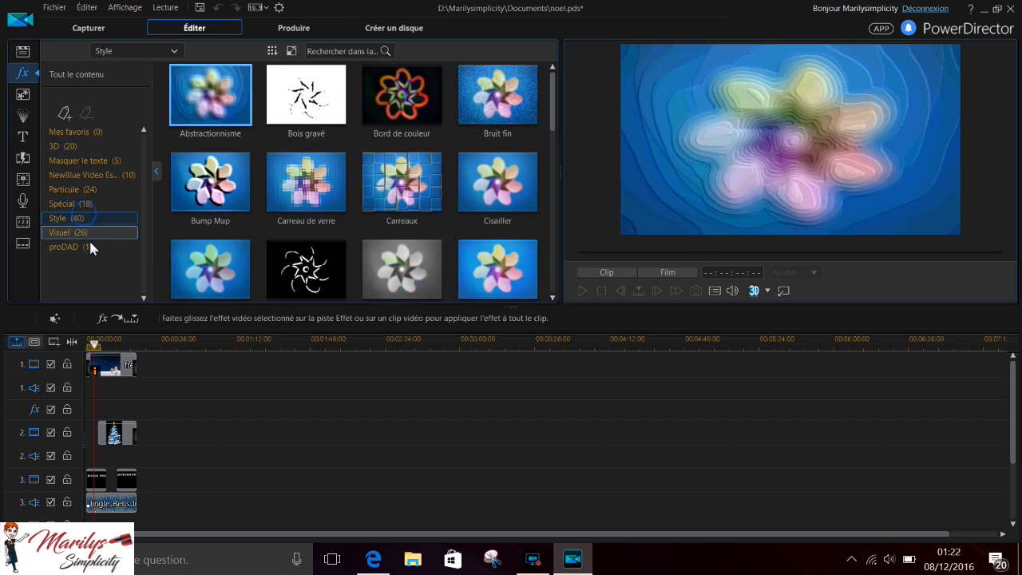
click(93, 248)
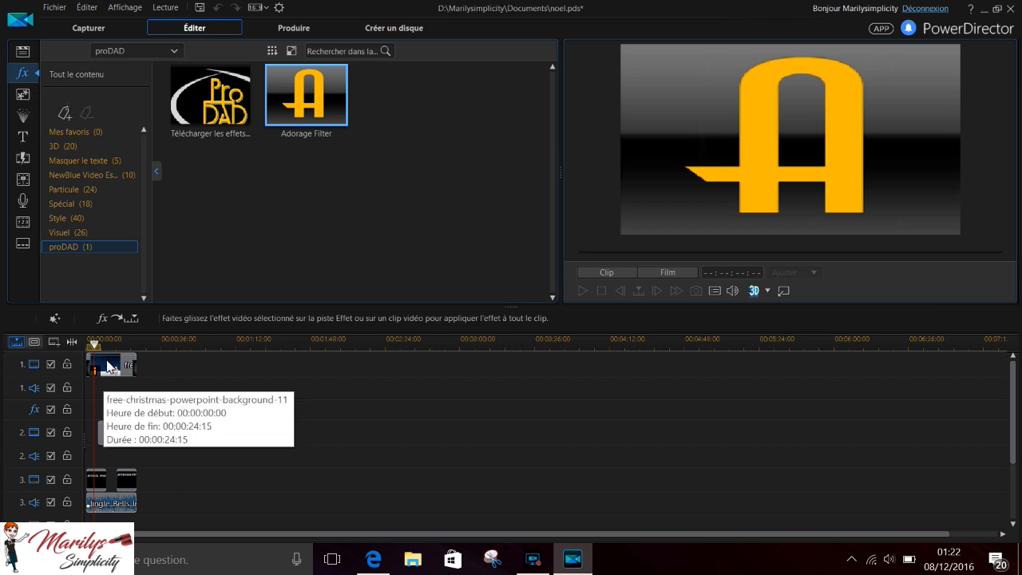
Browse the PiP objects, including the Animations de peinture and Romance categories.
click(22, 95)
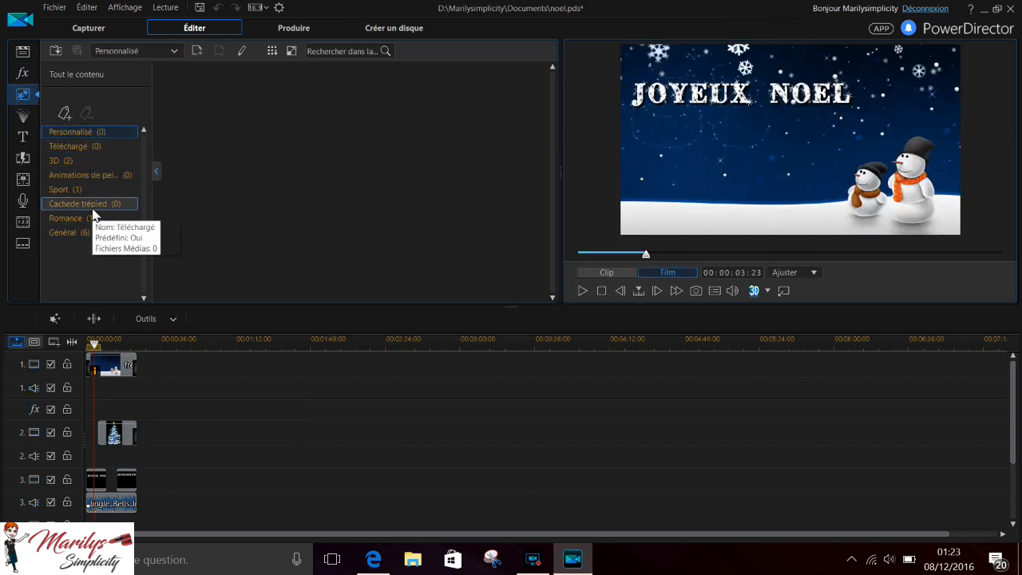
click(88, 180)
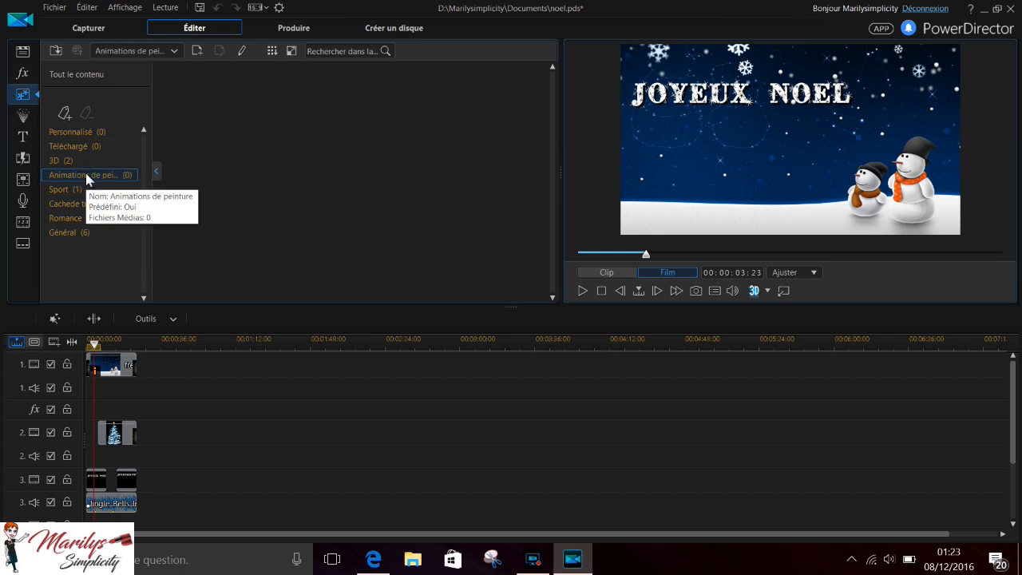
click(104, 220)
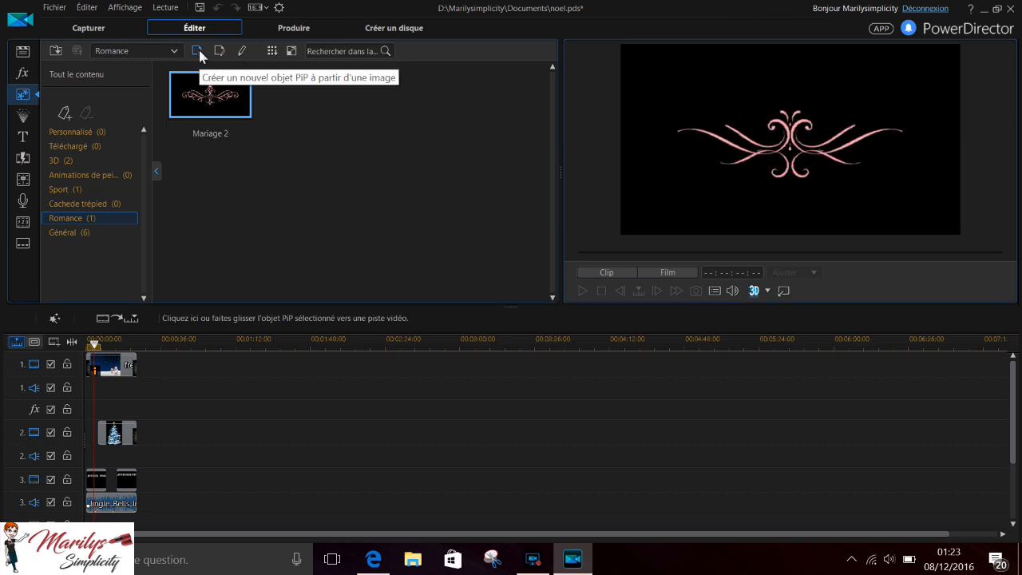
Review the title templates in the Téléchargé and Personnalisé categories.
key(F7)
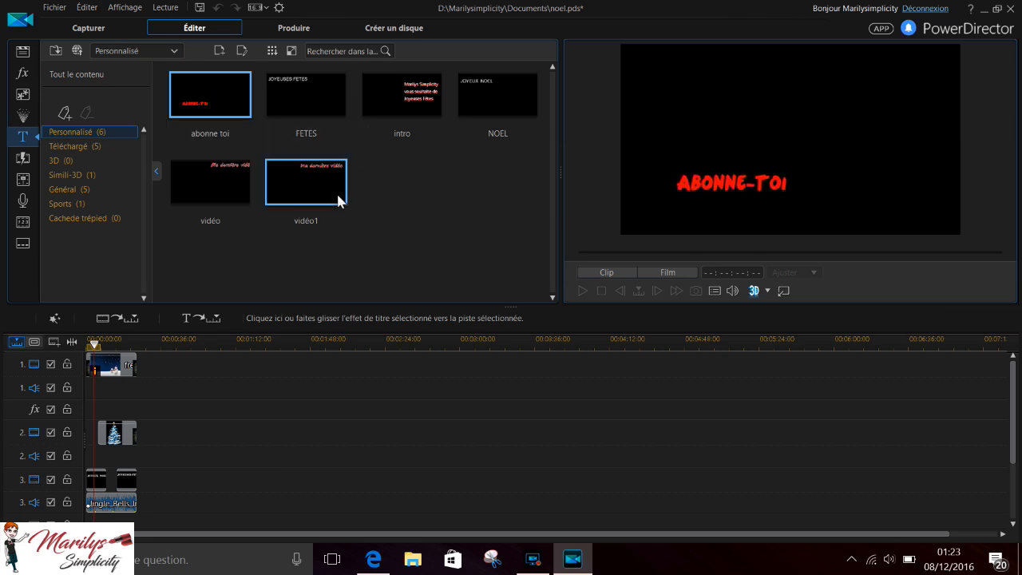
click(90, 147)
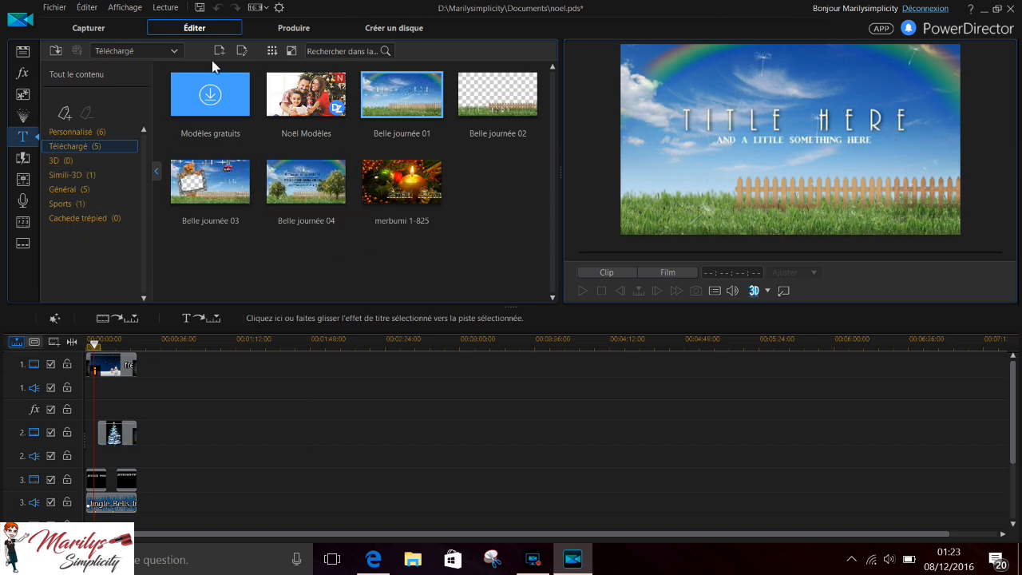
click(79, 132)
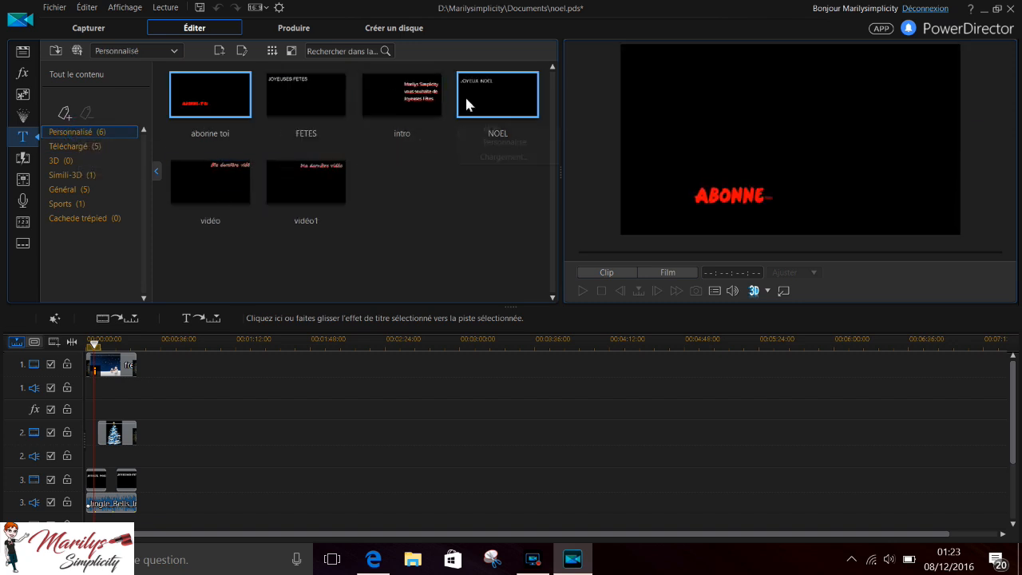
Create a new 2D title, and reposition and enlarge its "Mon titre" text on the canvas.
click(219, 51)
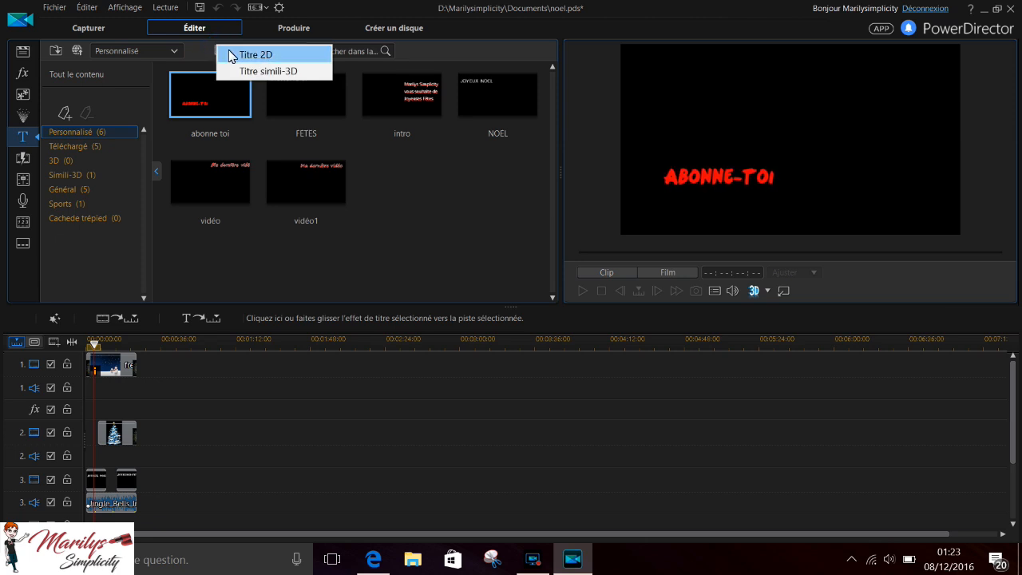
click(229, 54)
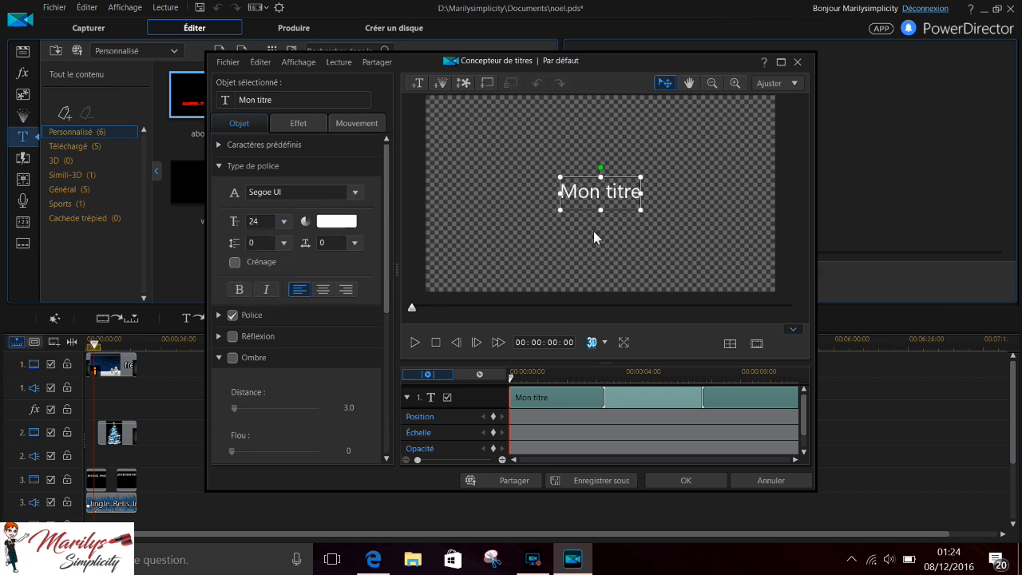
drag(613, 212, 595, 257)
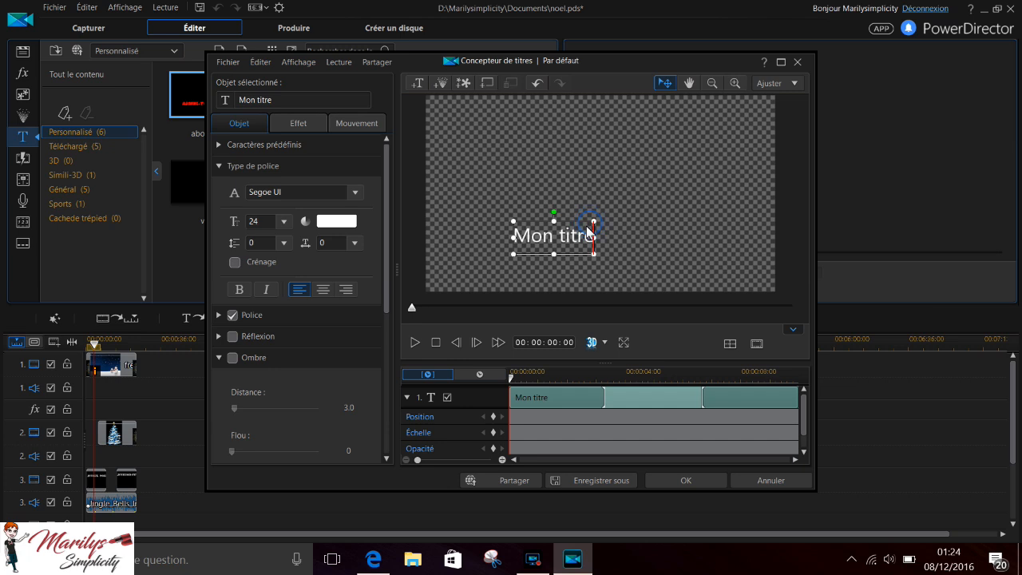
click(606, 231)
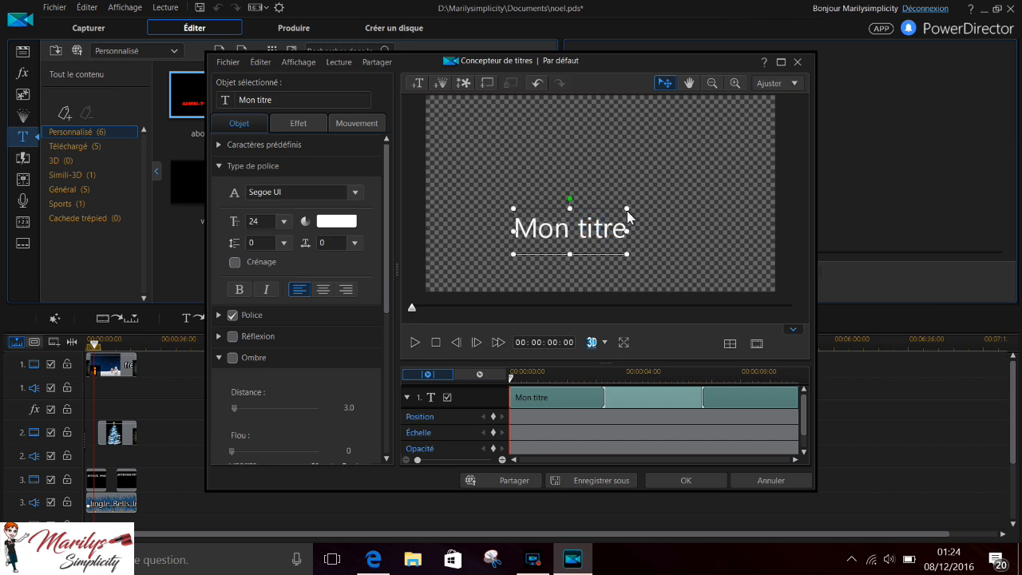
Try several end effects on the "Mon titre" text and apply Apparition III.
click(290, 126)
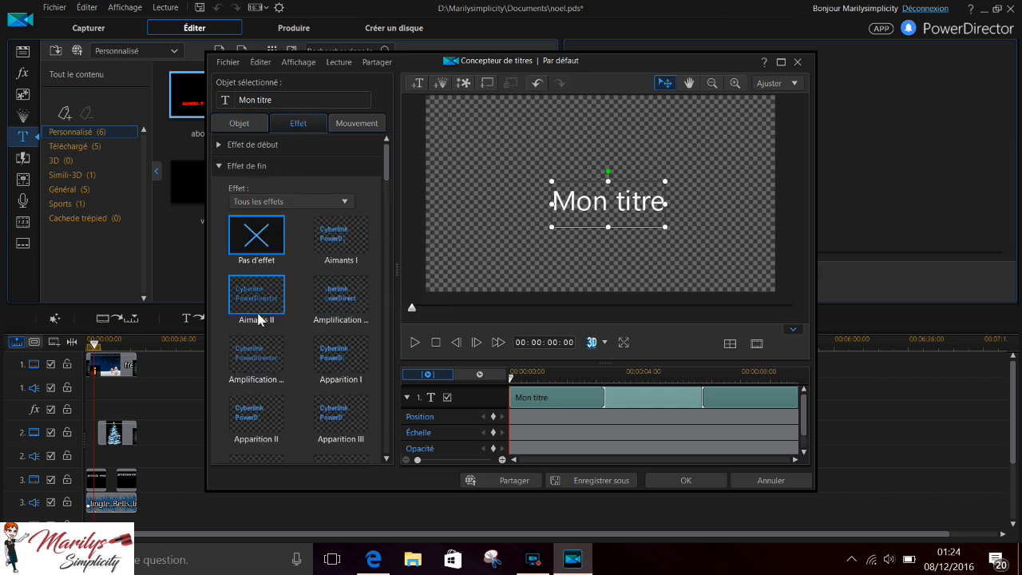
click(340, 243)
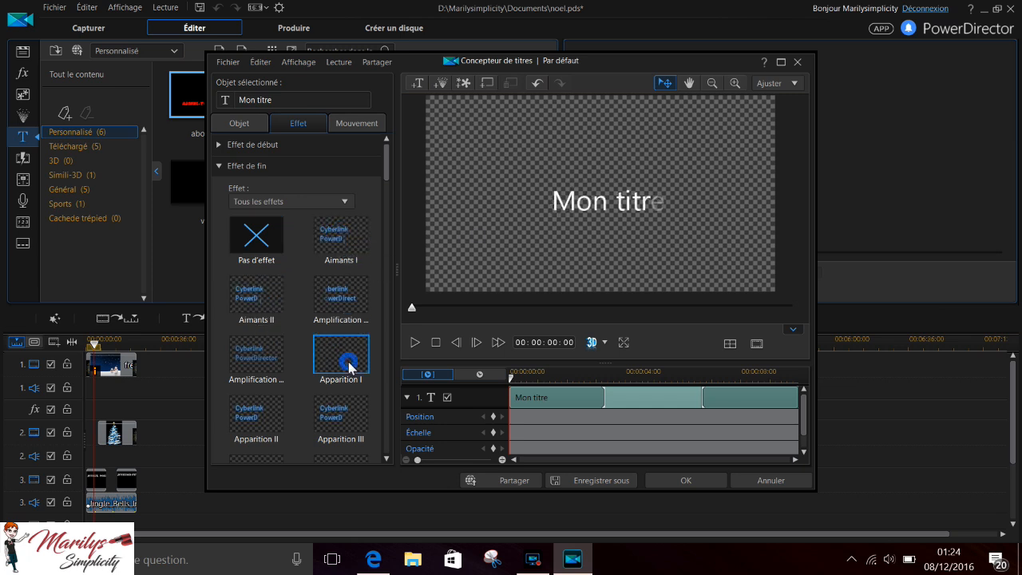
click(345, 427)
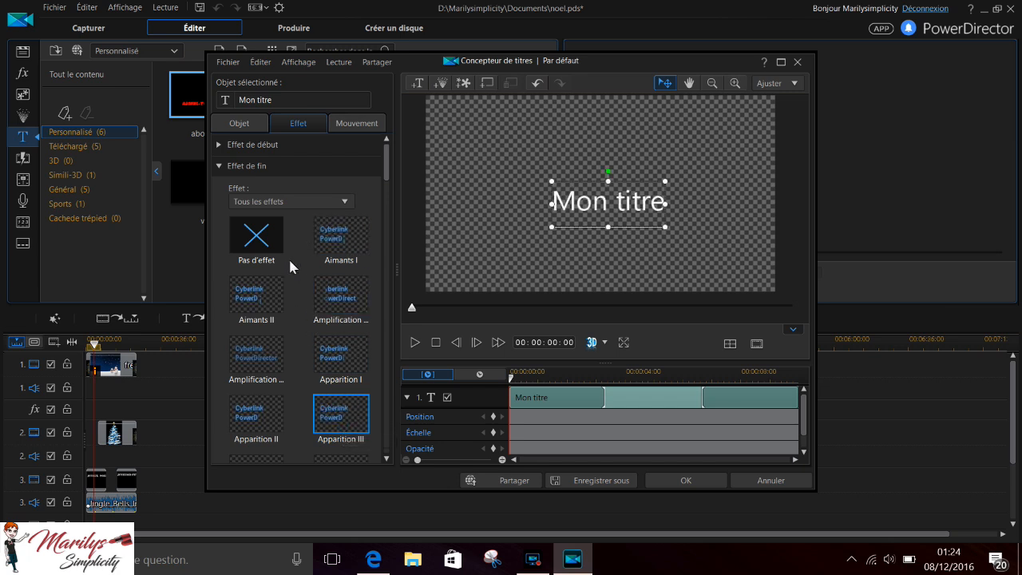
Try the Chute - Gauche end effect on the "Mon titre" text and reselect Apparition III.
drag(386, 163, 381, 190)
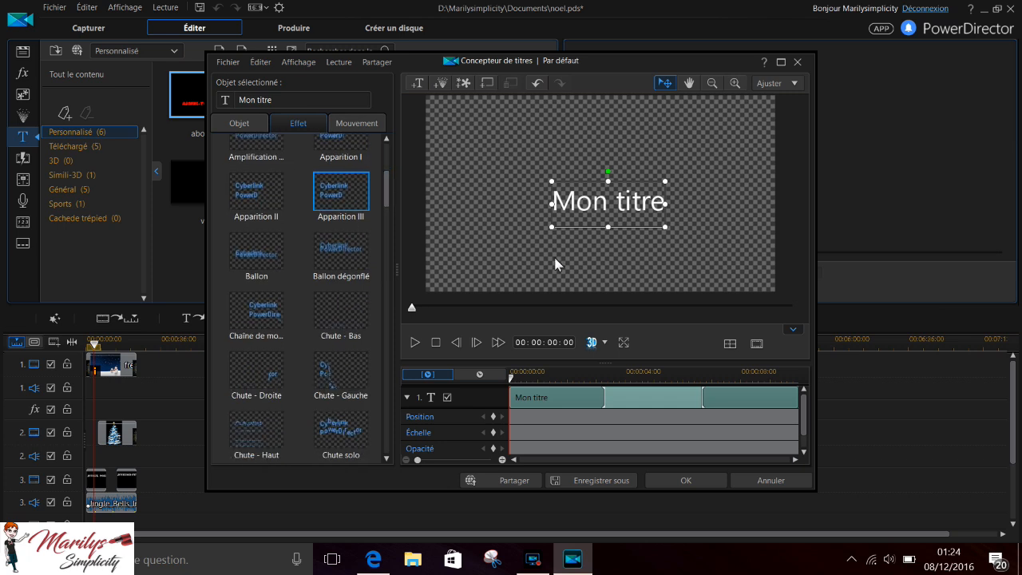
click(343, 377)
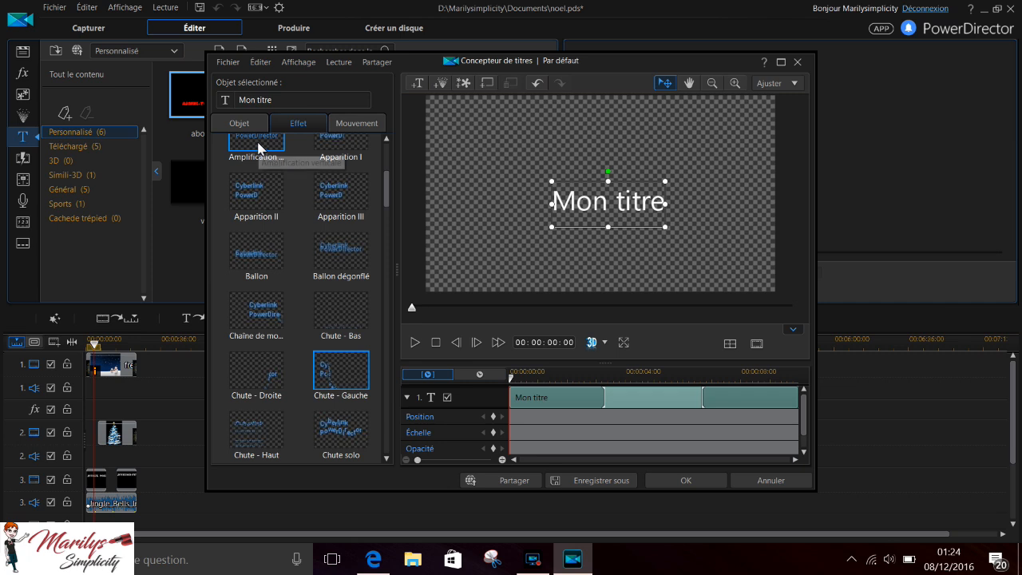
click(351, 203)
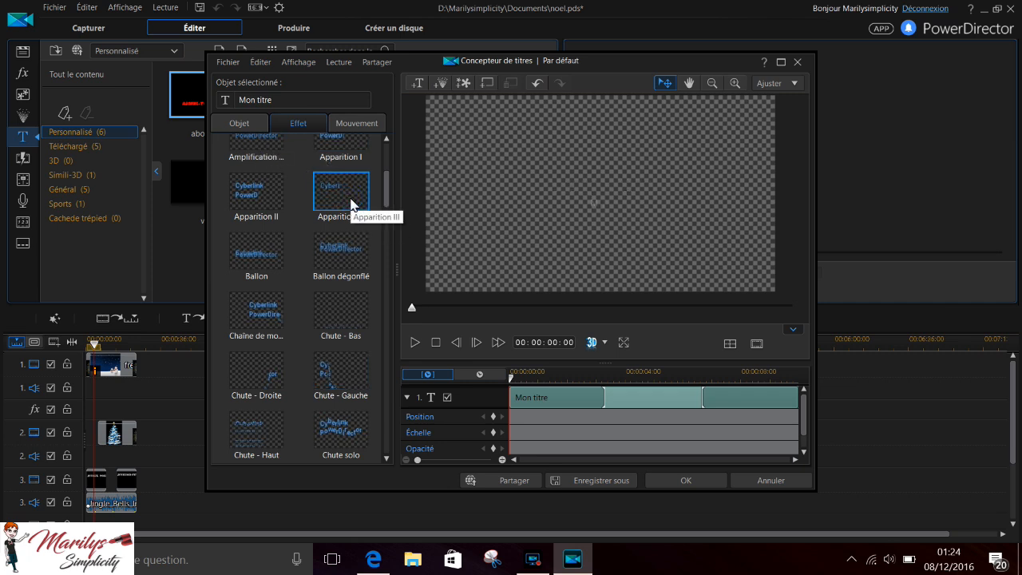
scroll(332, 297, down, 1)
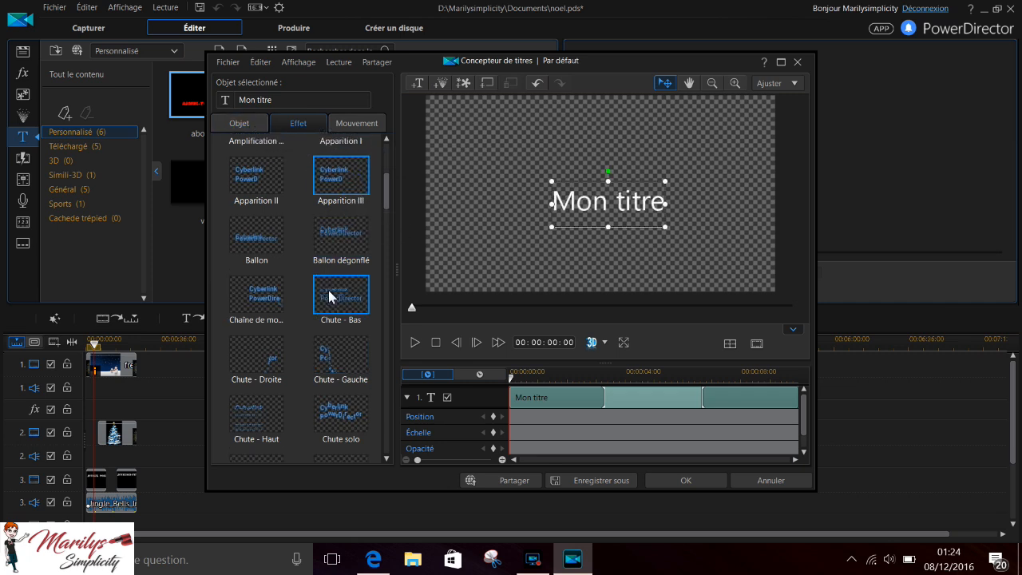
scroll(319, 240, down, 3)
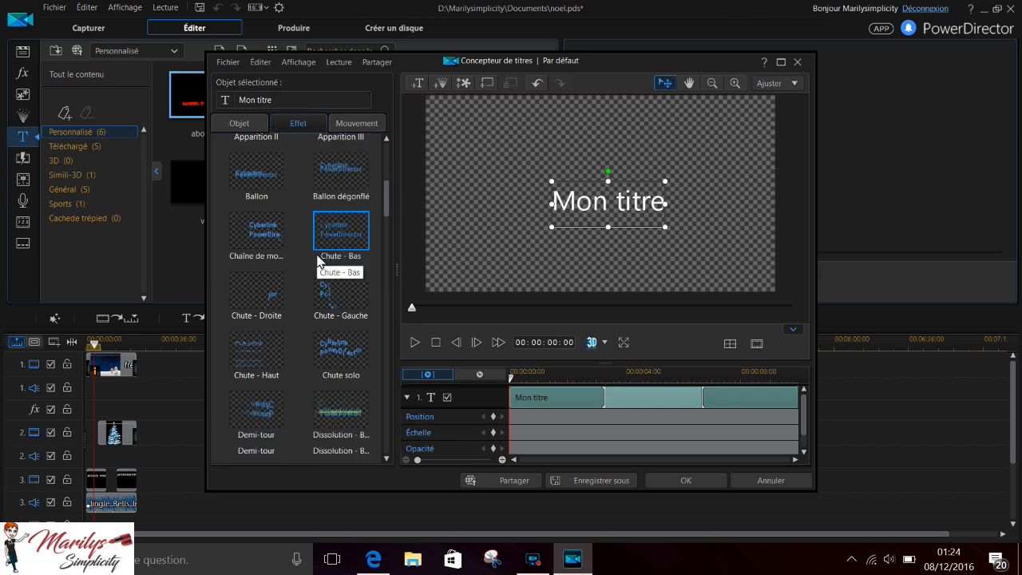
scroll(343, 294, up, 7)
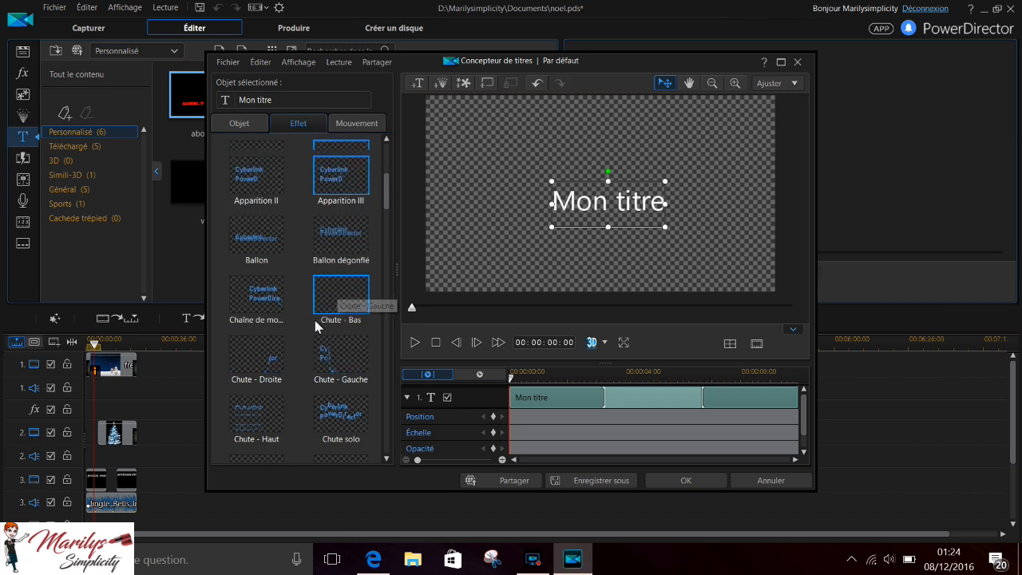
scroll(356, 298, up, 10)
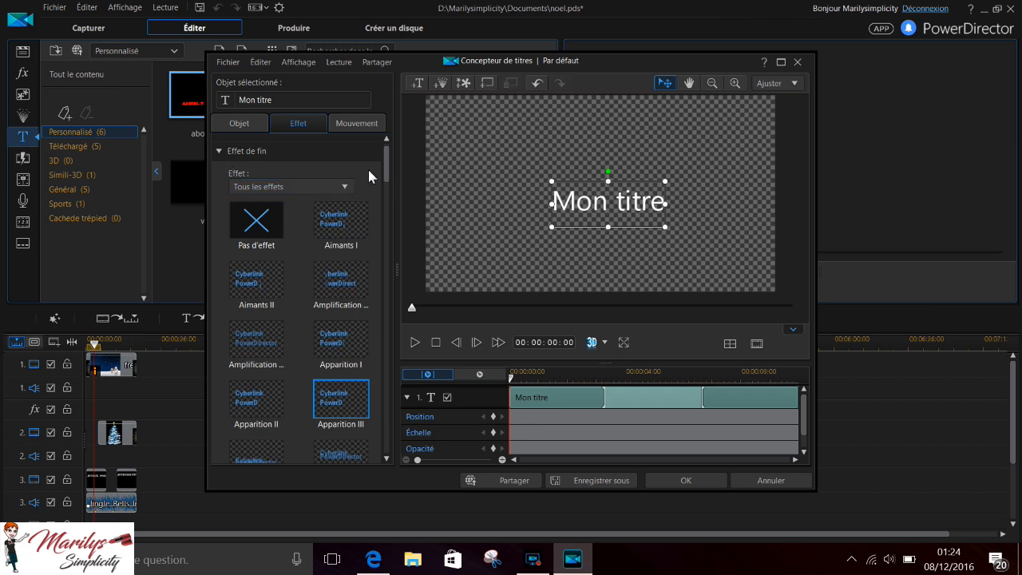
drag(385, 181, 381, 163)
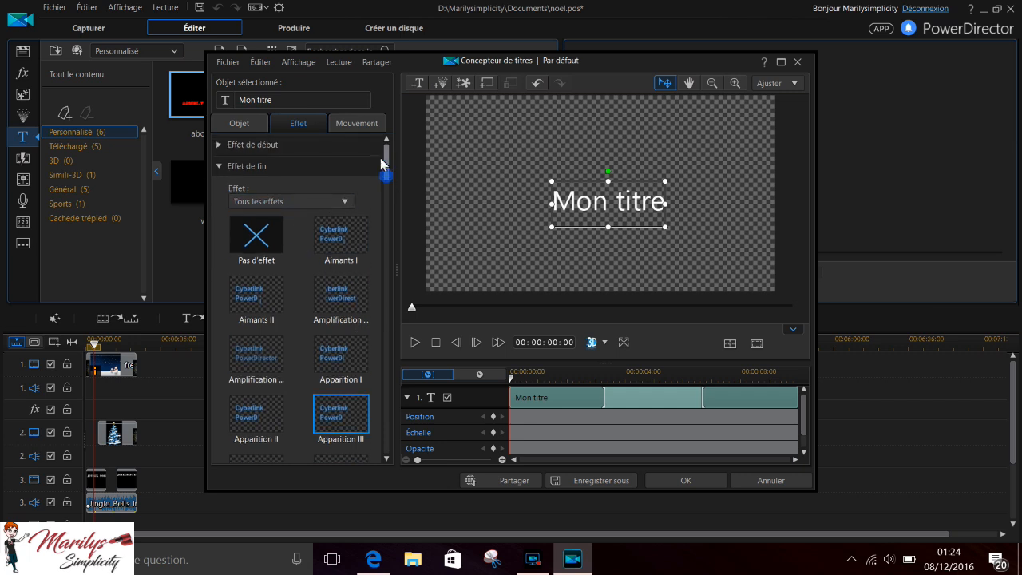
Try a winding upward motion path on the "Mon titre" text and close the title designer without saving.
click(219, 144)
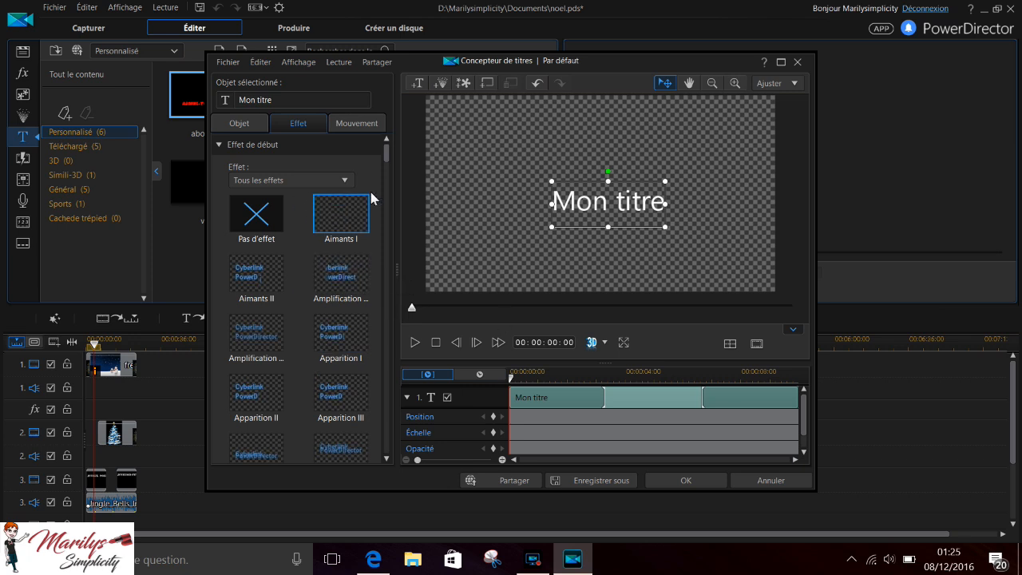
click(341, 130)
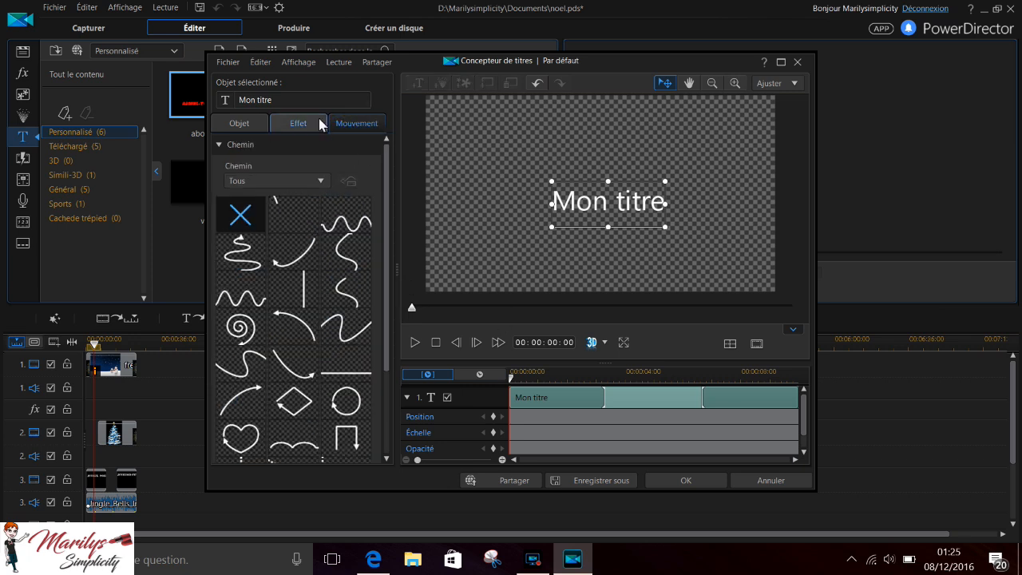
click(250, 256)
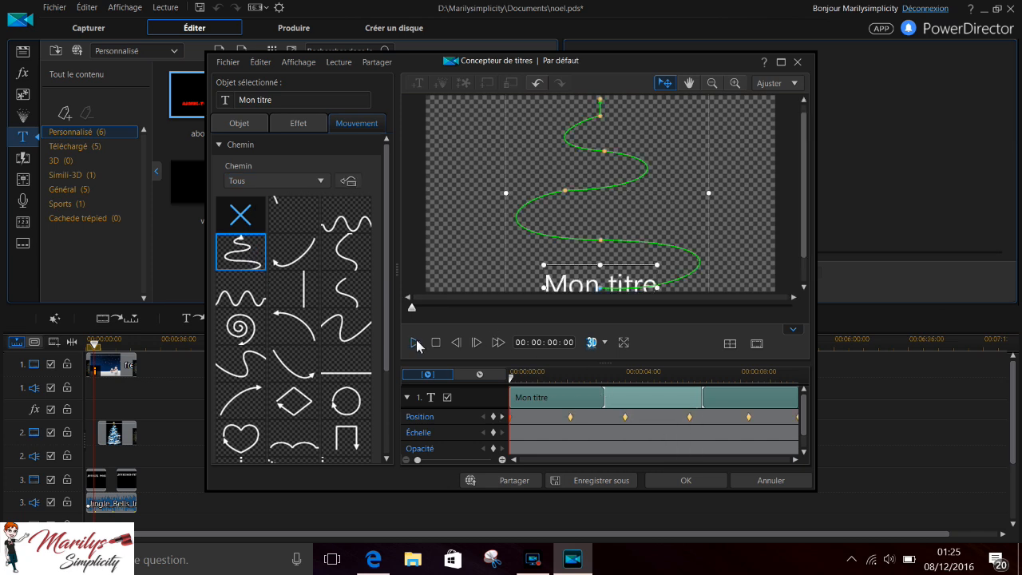
click(414, 343)
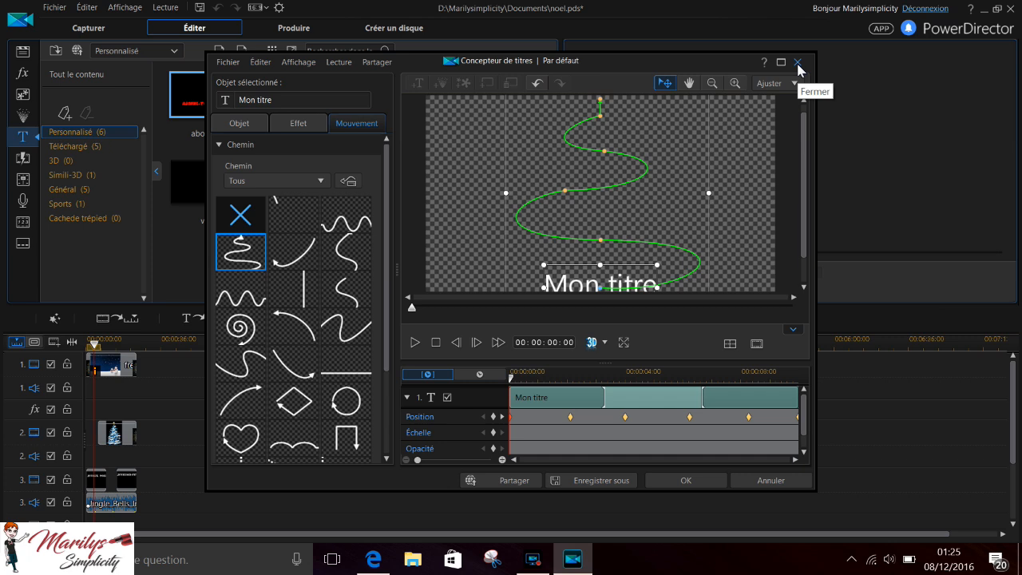
click(798, 63)
click(538, 316)
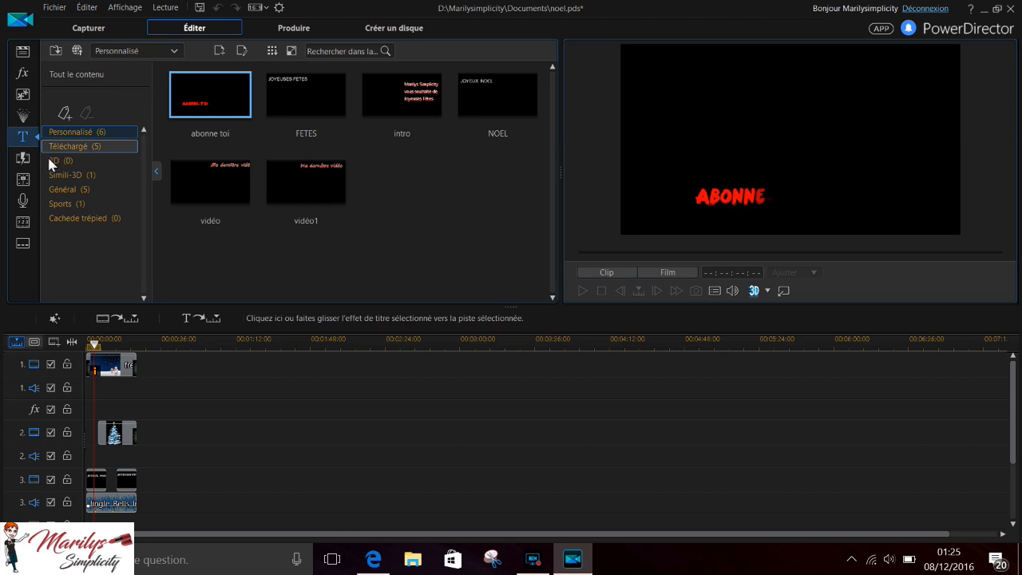
Preview the 3D particle effects 3d Pa.1006, Effet-A and Érable.
click(23, 116)
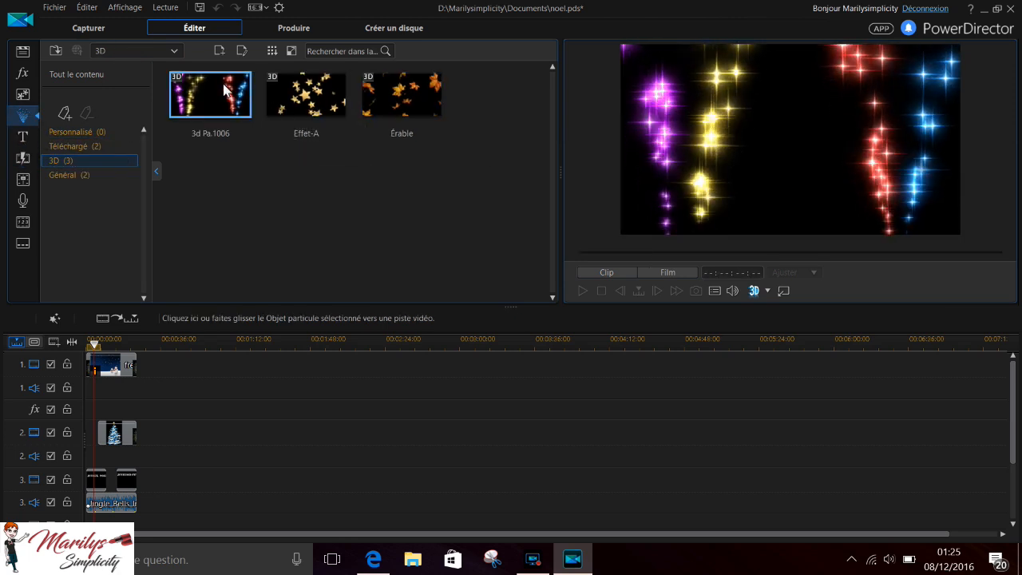
click(314, 102)
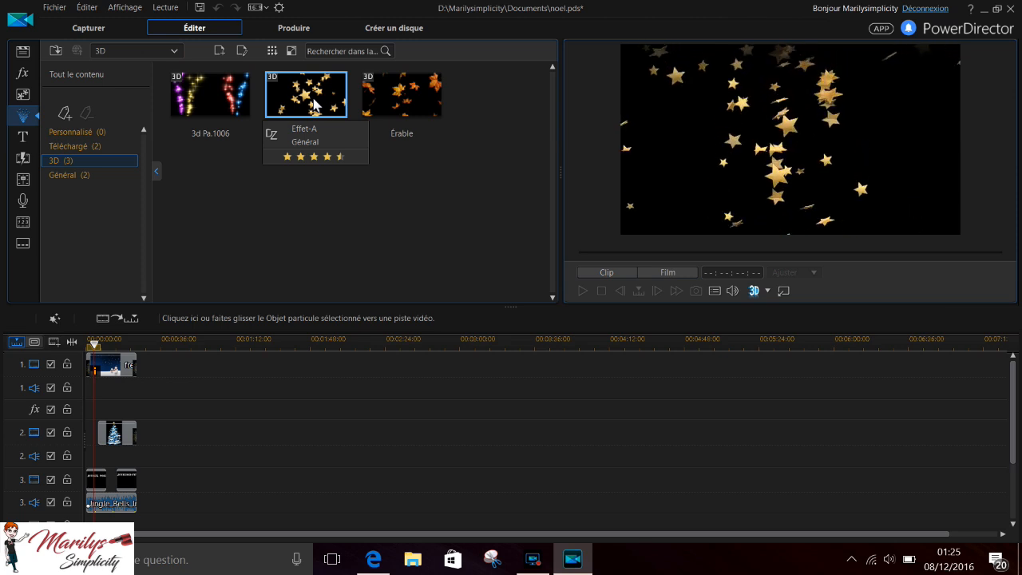
click(390, 102)
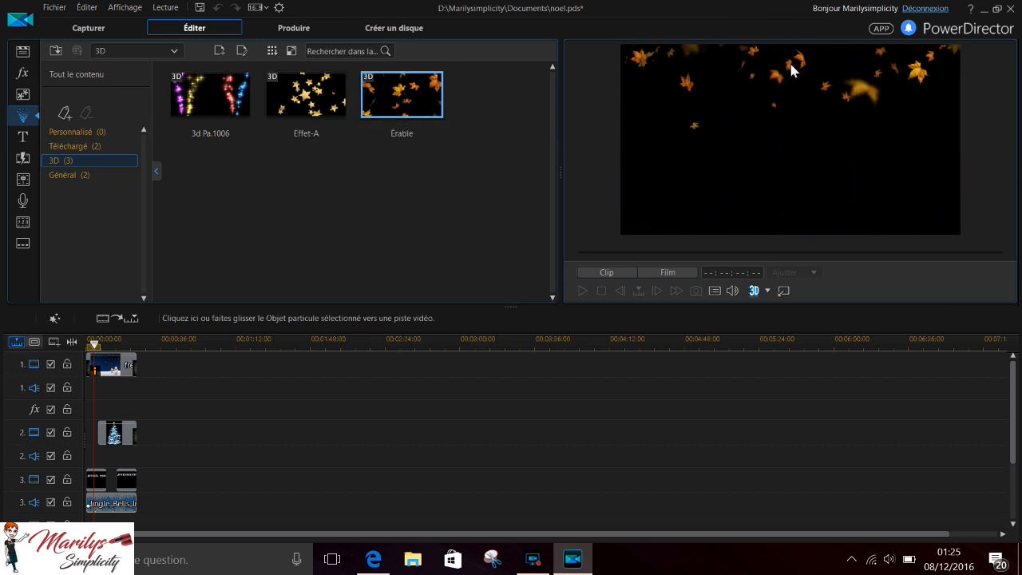
click(312, 90)
click(205, 100)
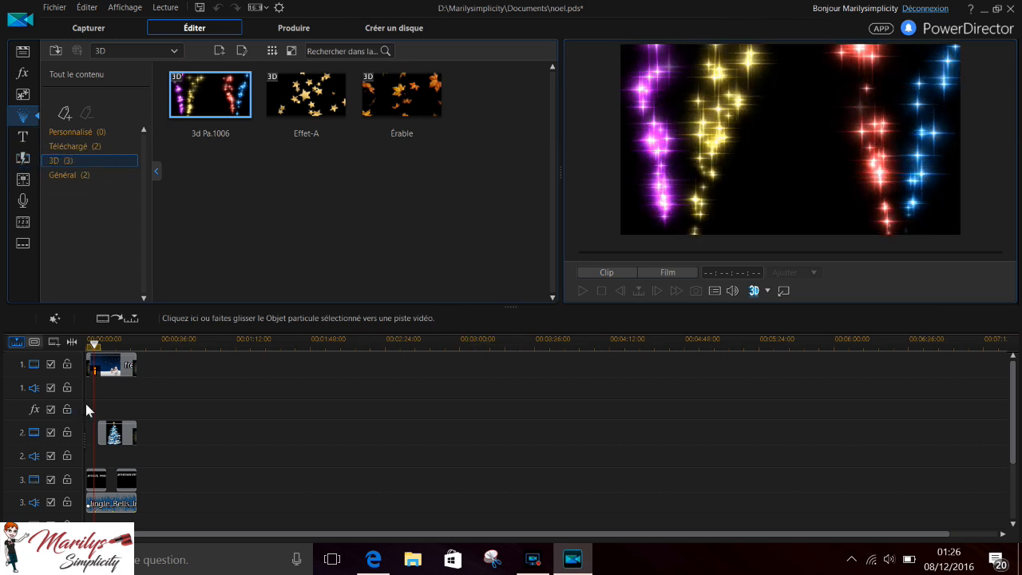
click(94, 345)
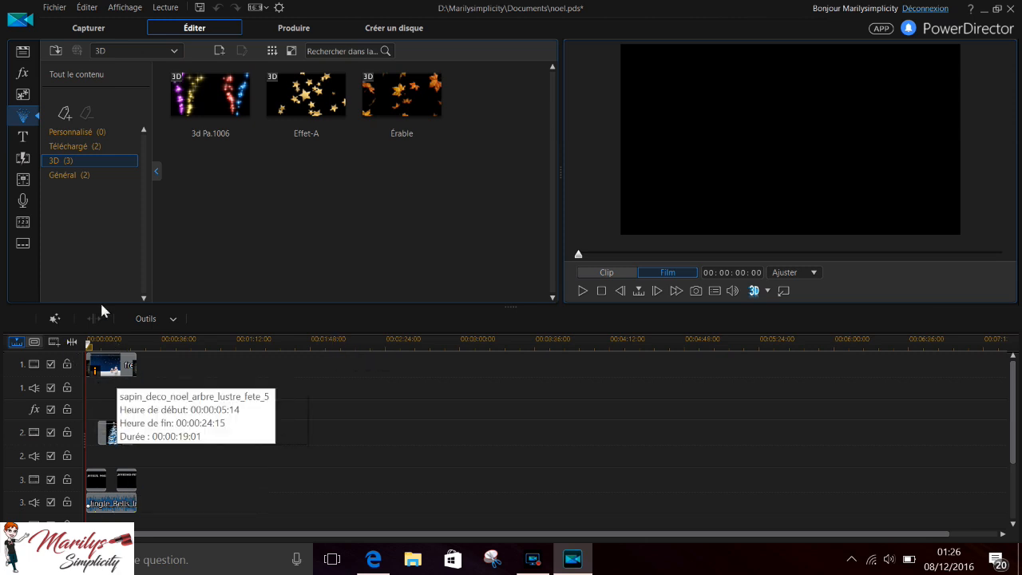
Browse the transitions library, including the Bande, proDAD and Alpha categories.
click(26, 141)
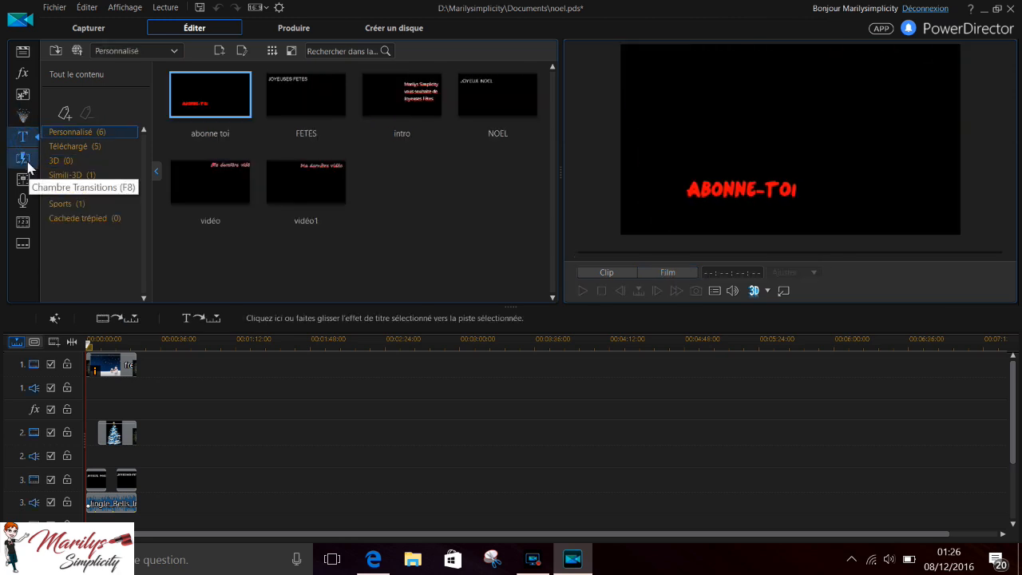
click(27, 164)
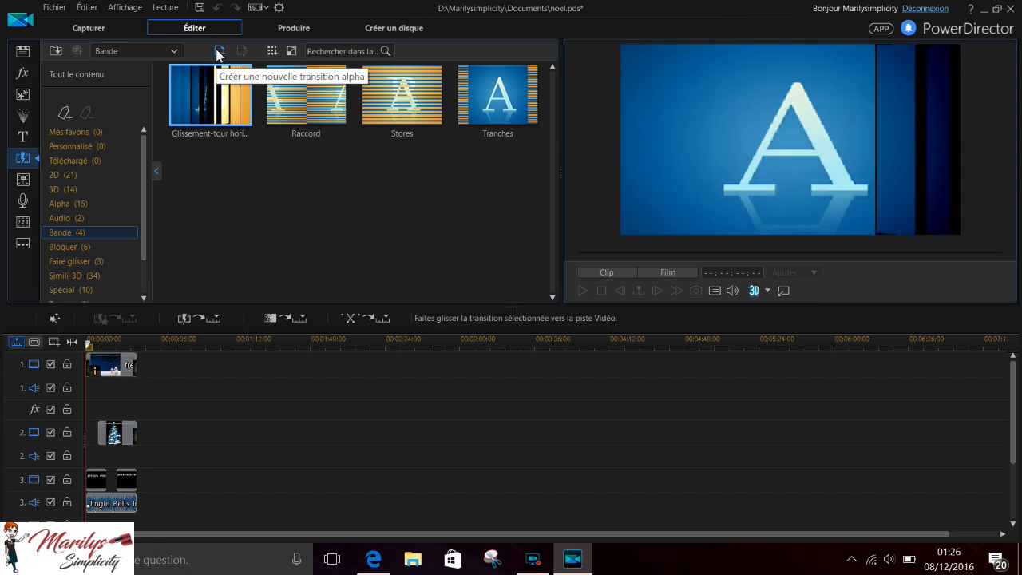
scroll(113, 243, down, 1)
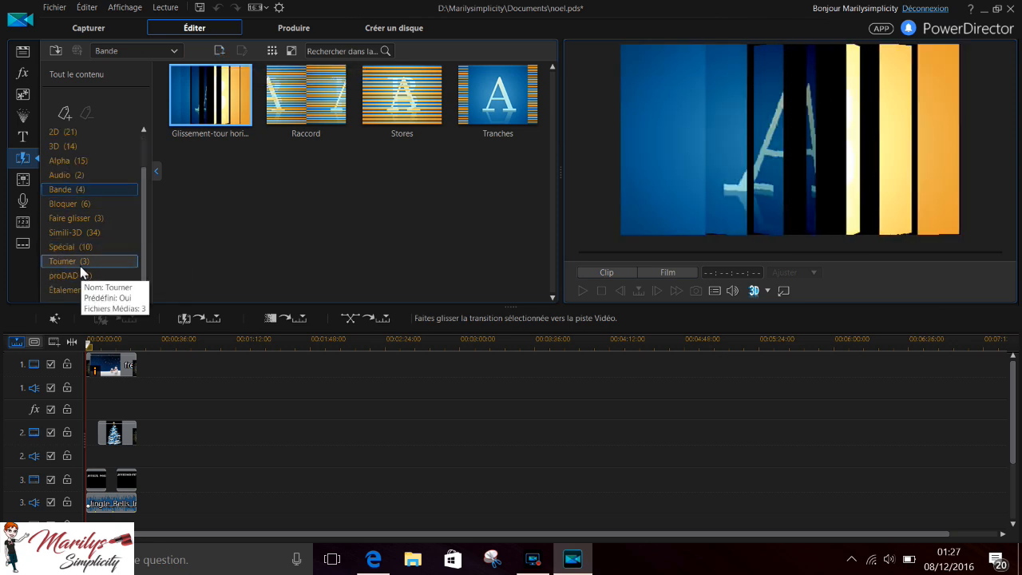
click(81, 274)
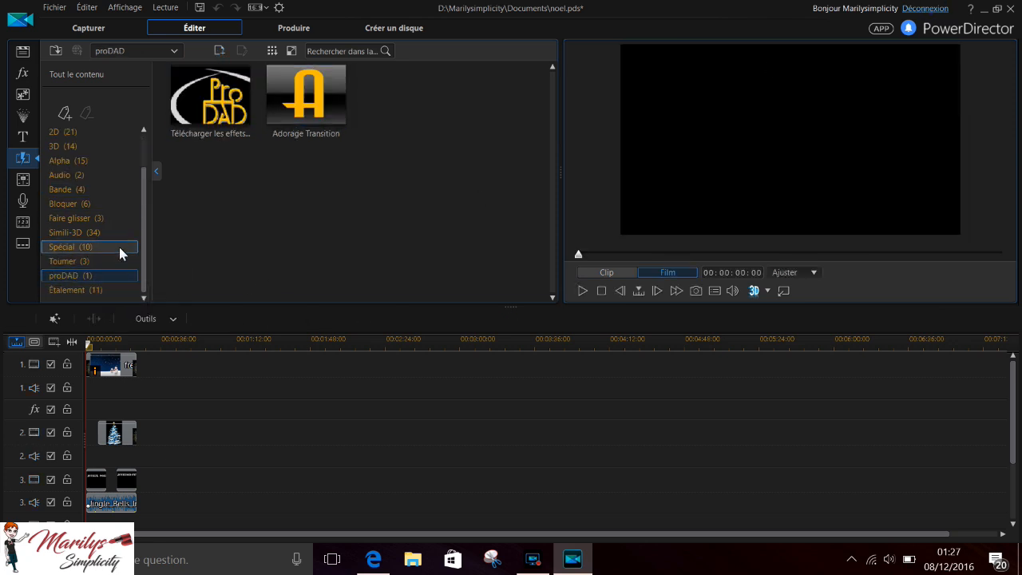
scroll(91, 207, up, 1)
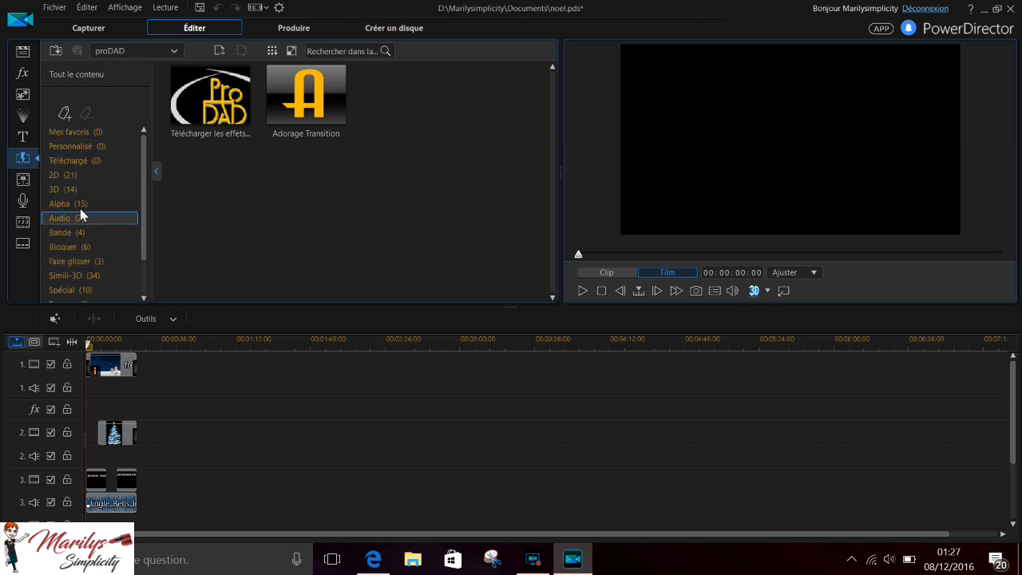
click(80, 205)
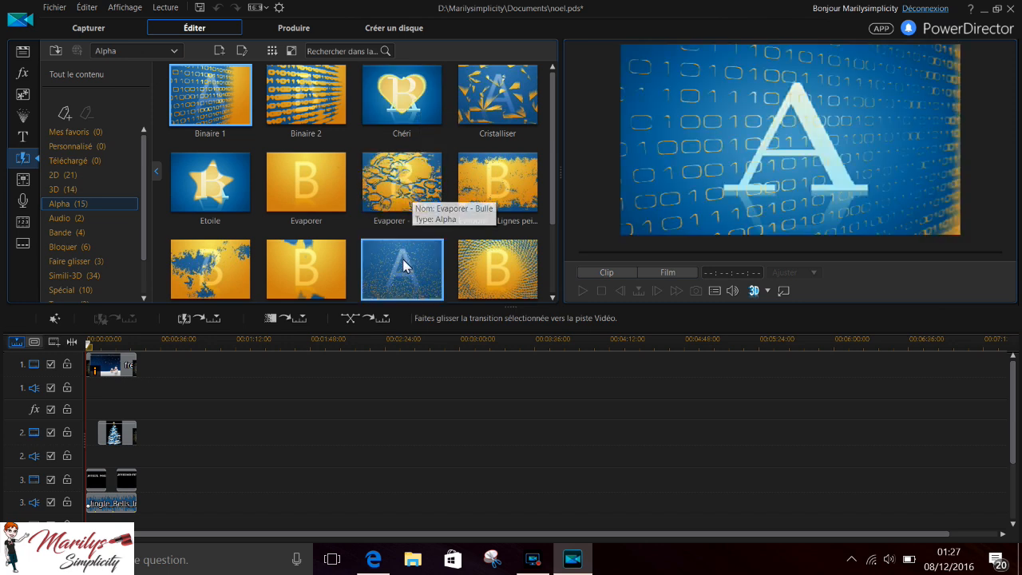
Review the audio mixing, voice-over recording, chapter and subtitle rooms one after another.
click(23, 180)
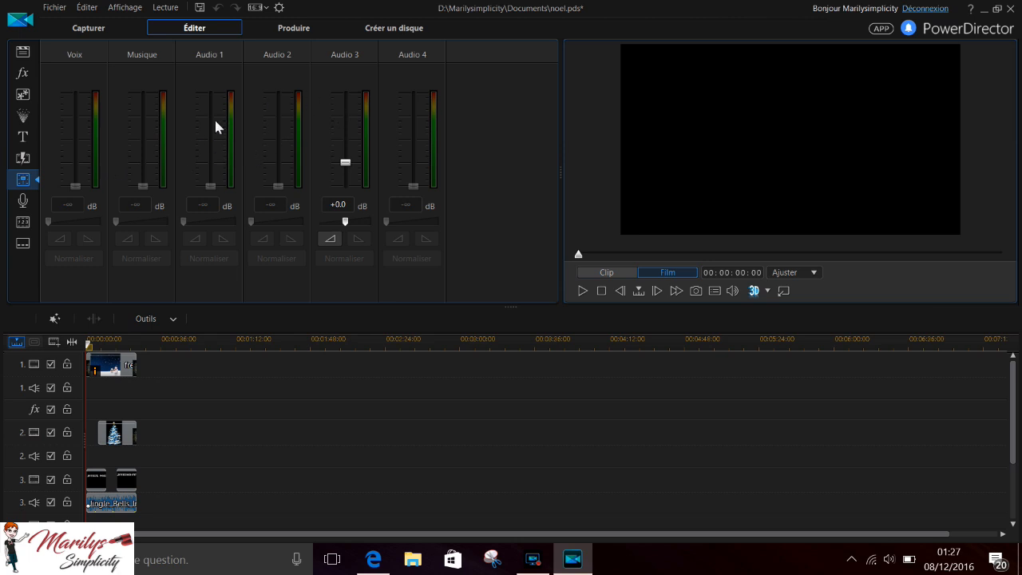
click(10, 206)
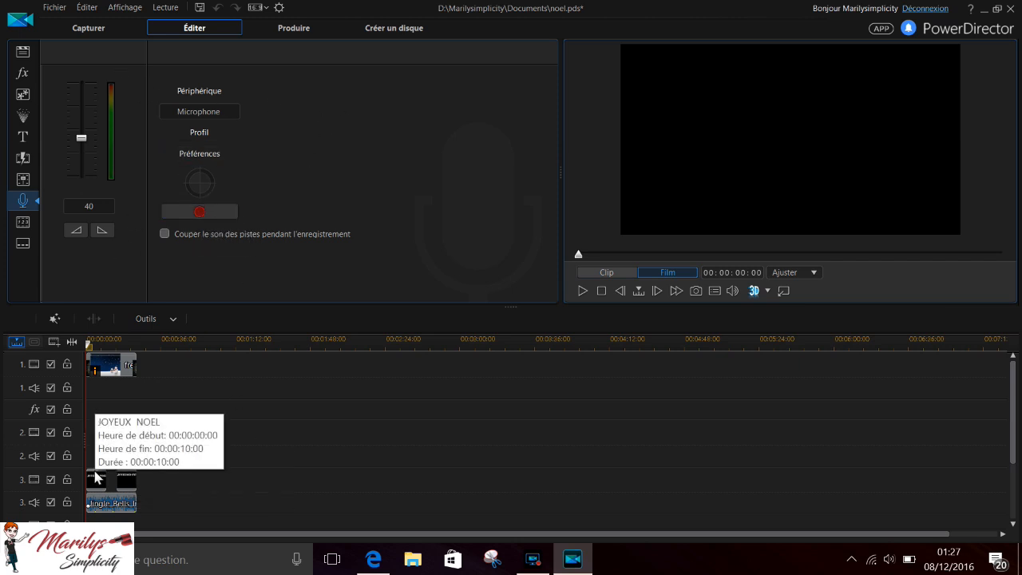
click(23, 226)
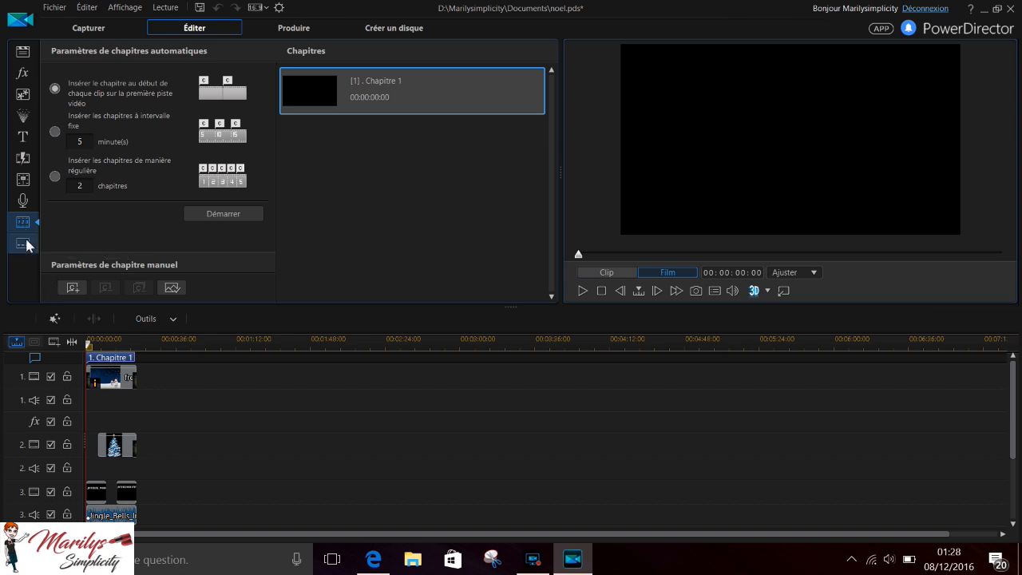
click(23, 244)
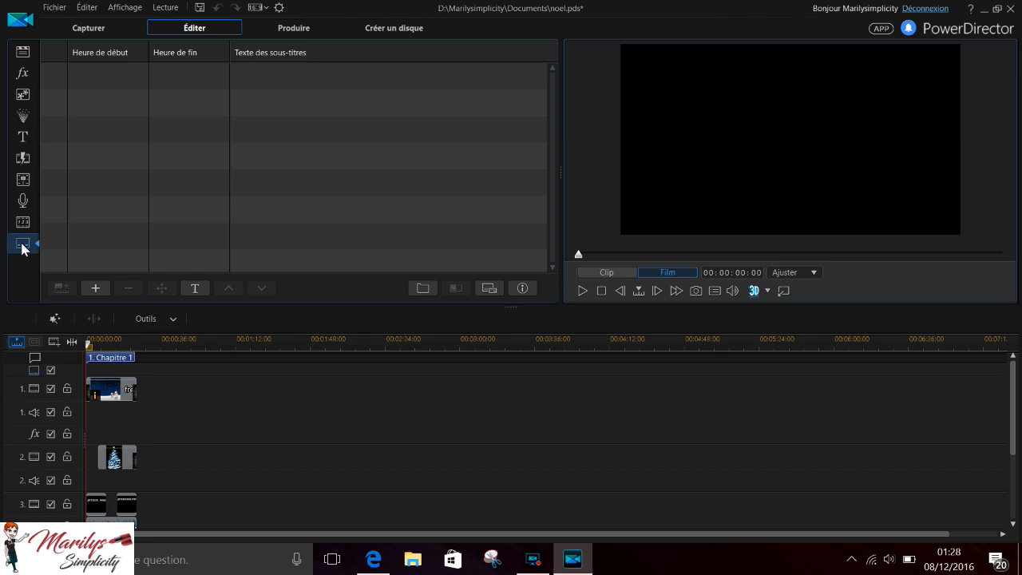
Return to the media library and look through the imported images, videos and music.
click(21, 52)
scroll(376, 202, down, 2)
scroll(383, 208, up, 2)
scroll(289, 165, down, 2)
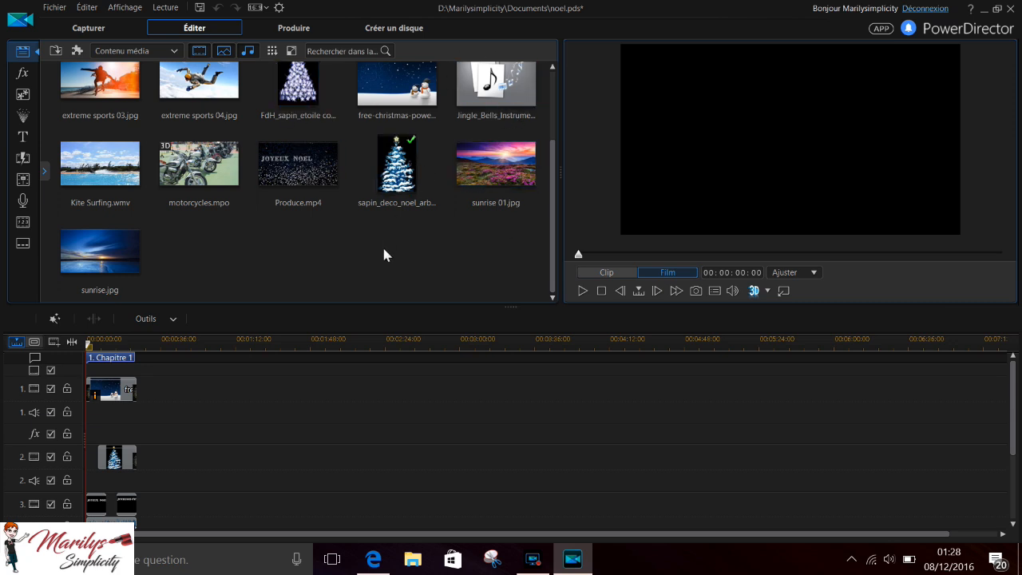
scroll(382, 240, up, 2)
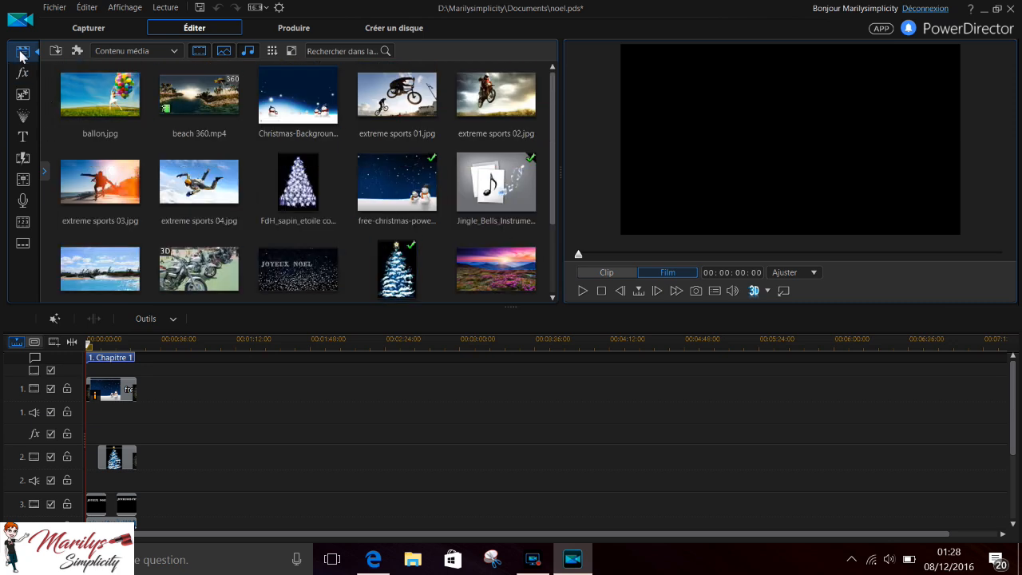
Import the ProduitsgratuitscestKamopi video into a new project and place it at the start of video track 1.
click(55, 7)
mouse_move(295, 202)
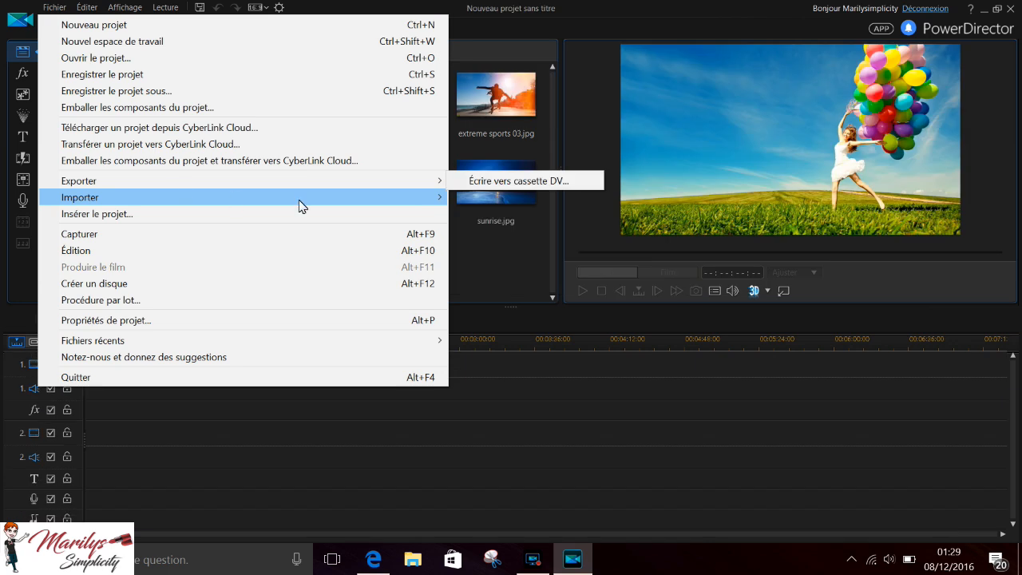
mouse_move(302, 205)
click(483, 198)
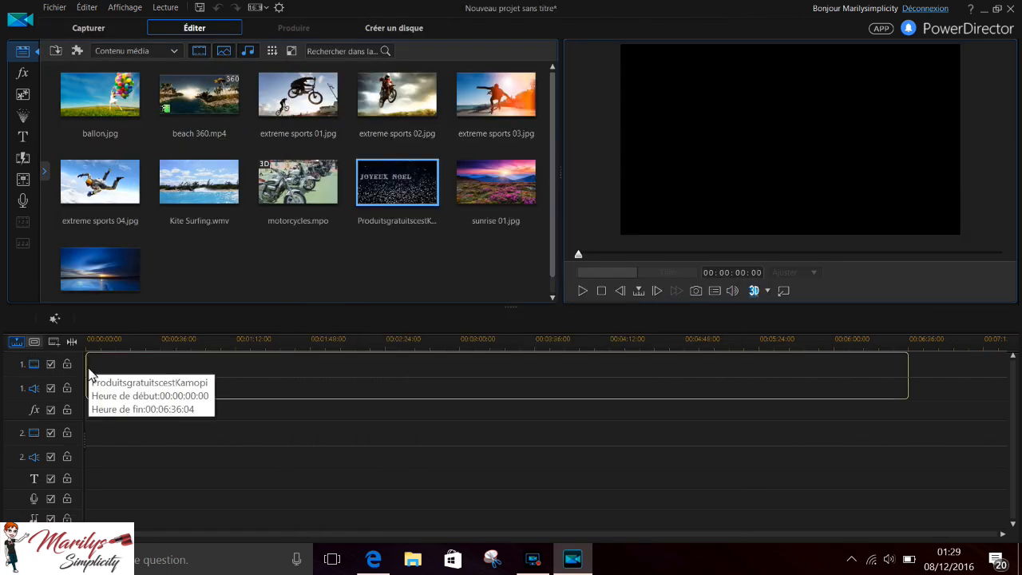
click(91, 377)
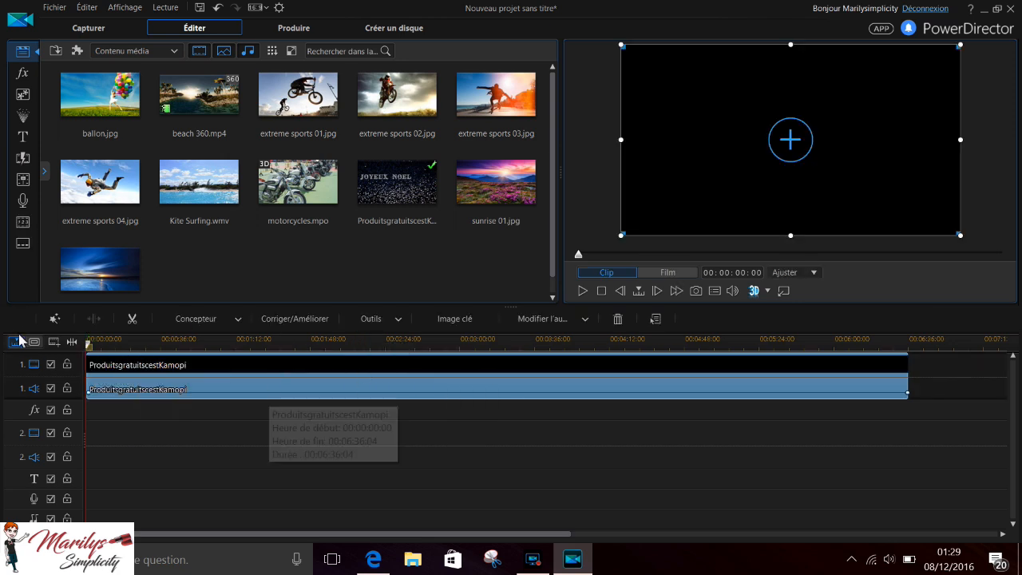
Split the ProduitsgratuitscestKamopi clip on track 1 at 00:01:31:06.
click(279, 364)
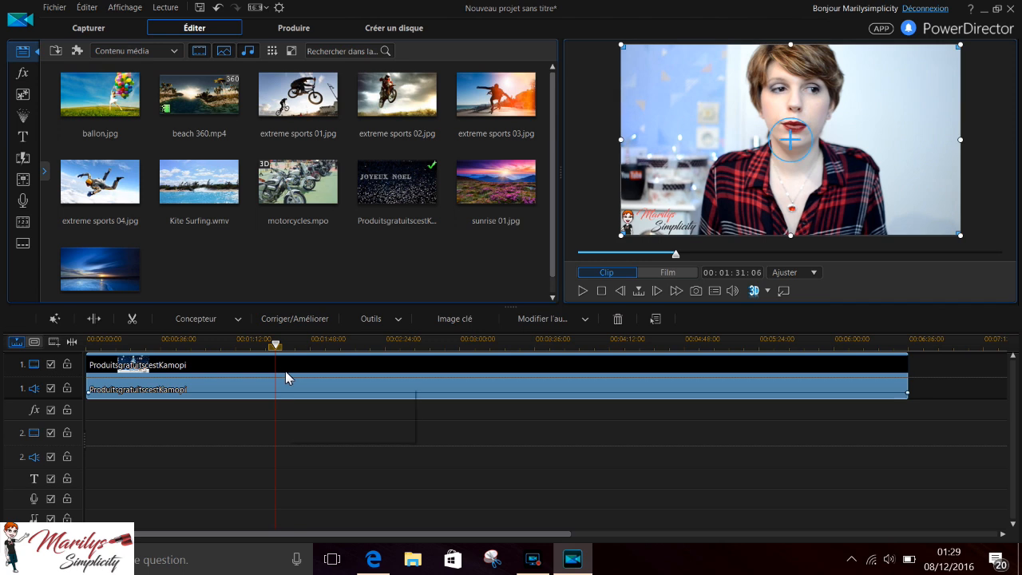
click(96, 319)
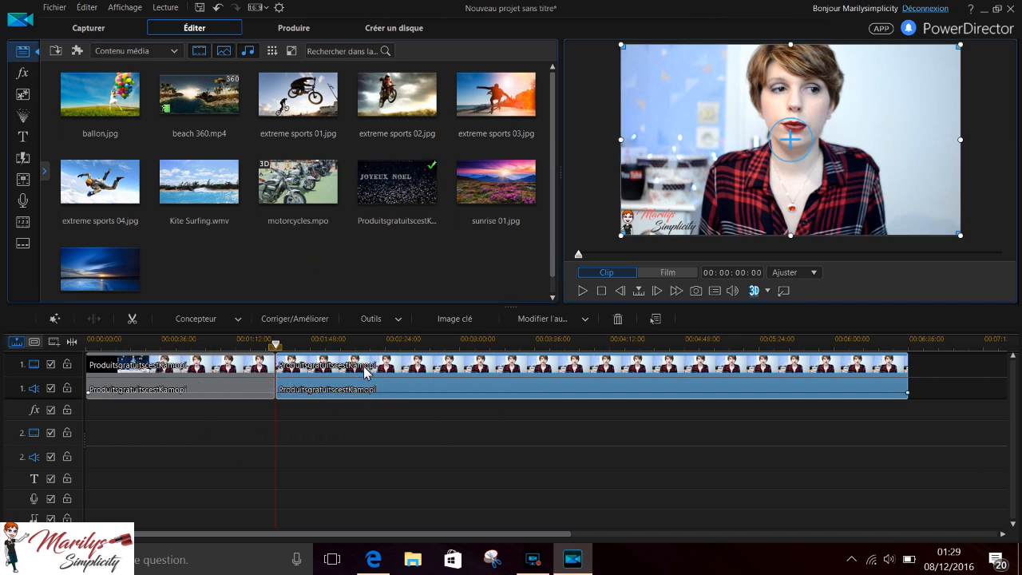
Open the fix and enhance settings for the second clip on track 1 and enable Réglage des couleurs.
click(307, 320)
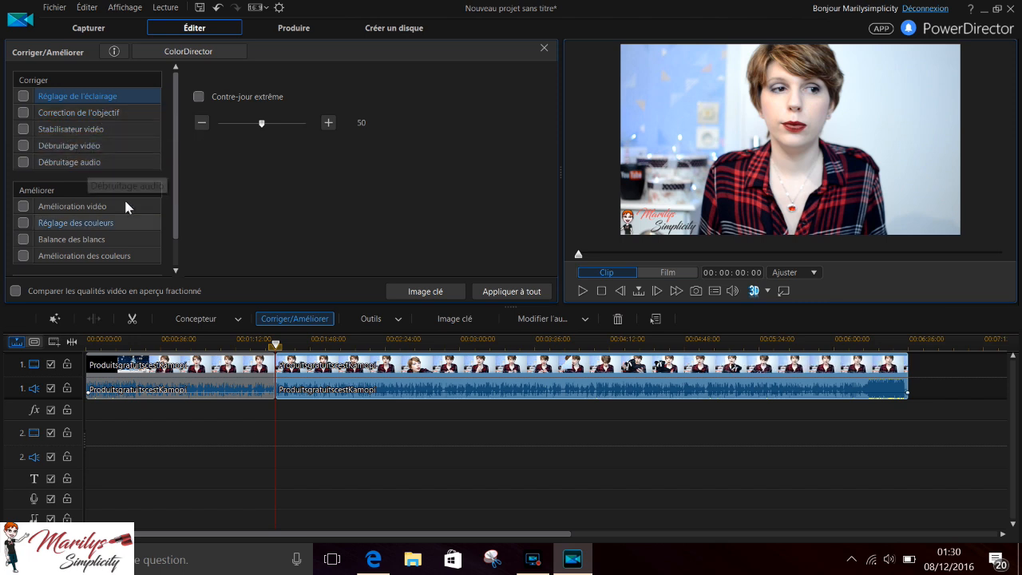
drag(173, 143, 176, 172)
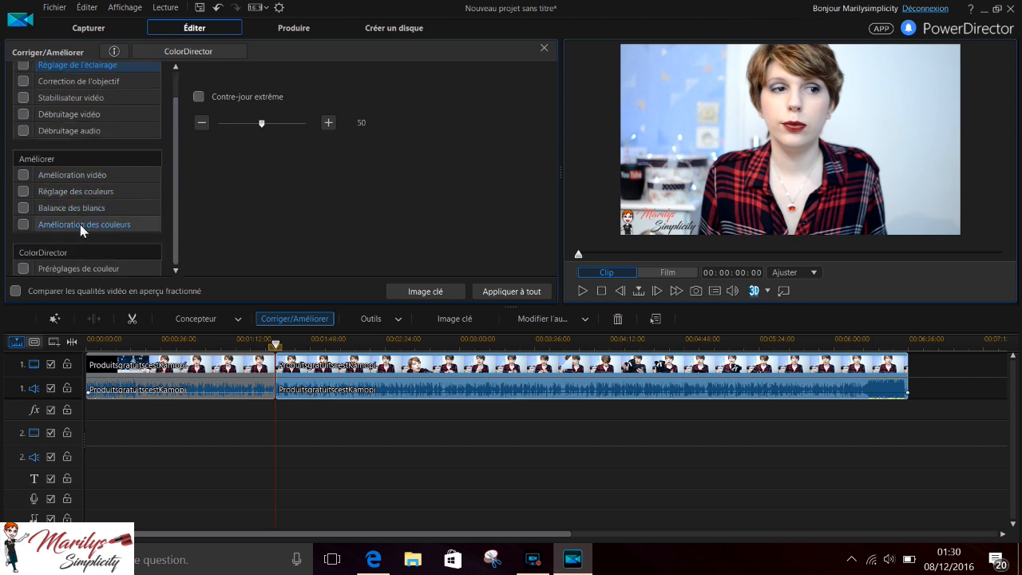
drag(176, 187, 175, 189)
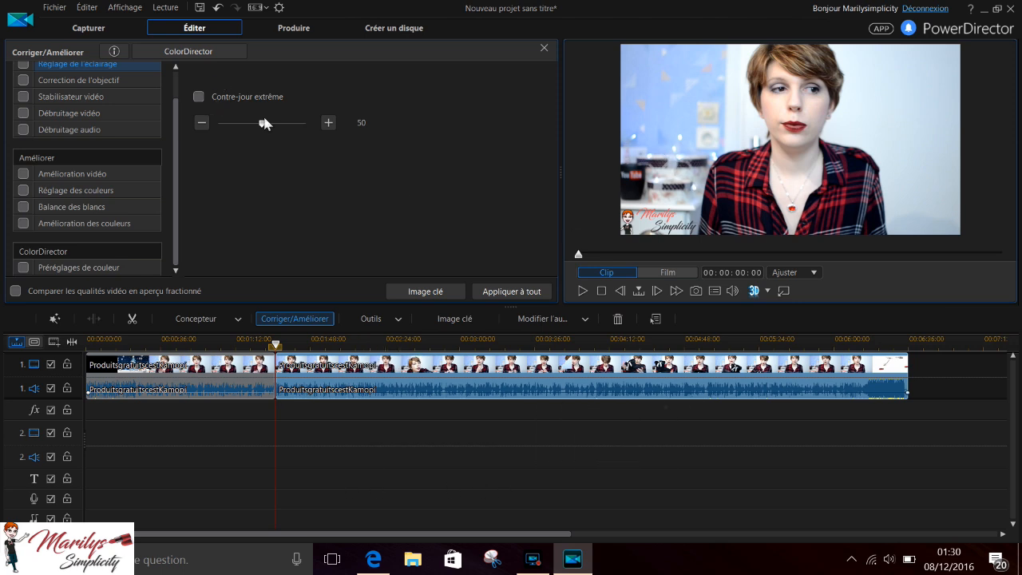
click(22, 190)
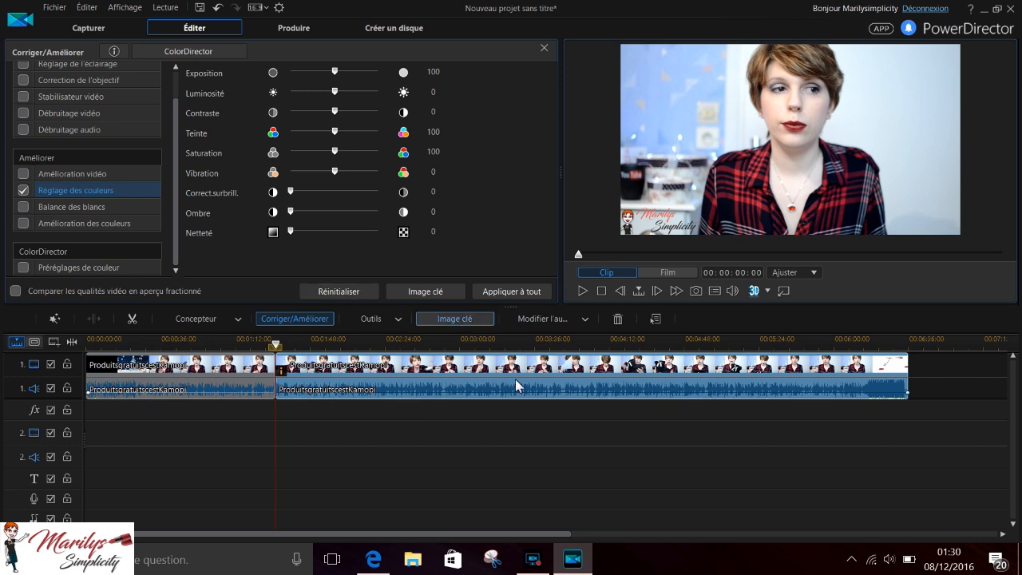
Compare the picture of the two ProduitsgratuitscestKamopi clips around the cut on track 1.
click(281, 345)
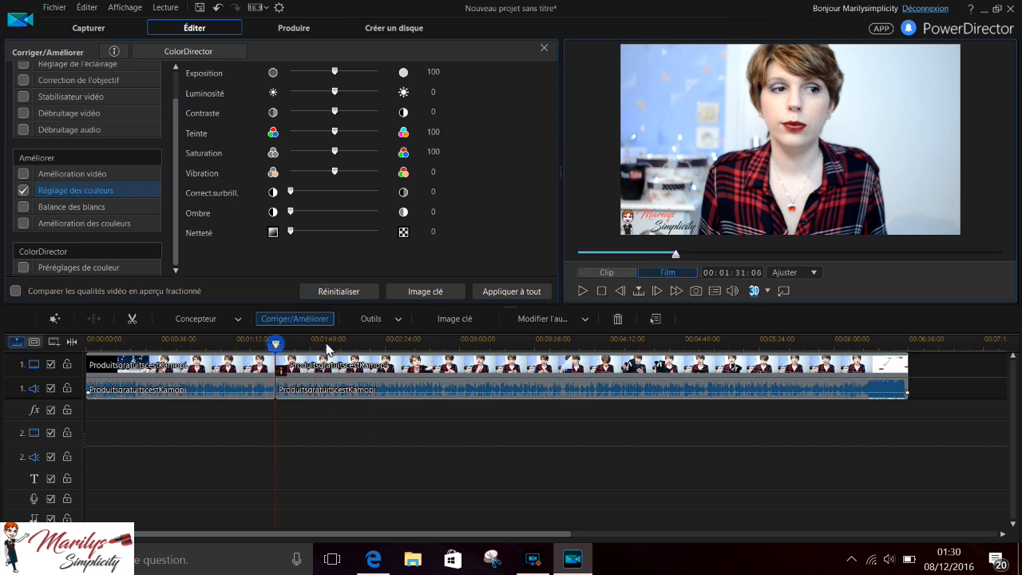
click(363, 345)
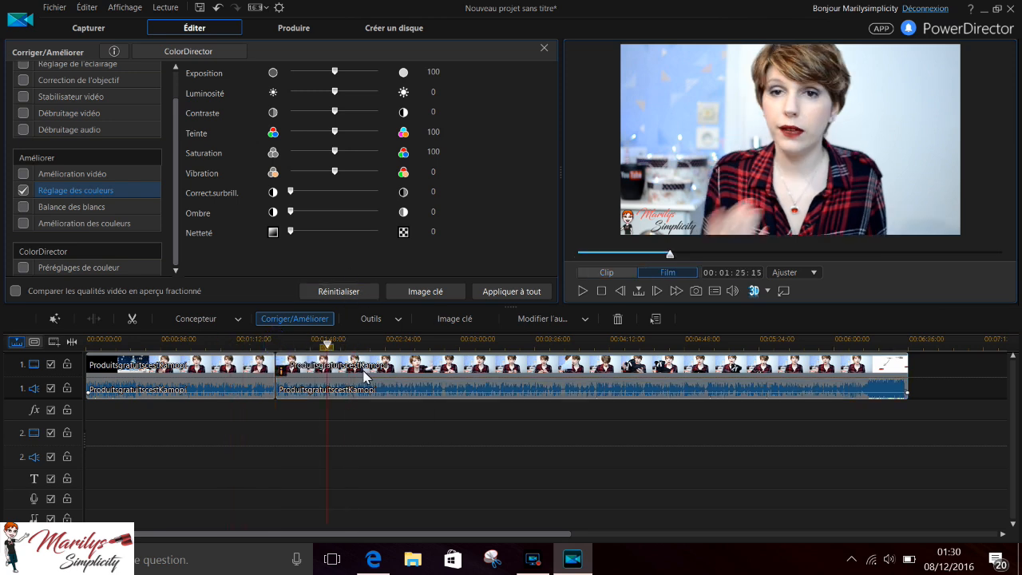
click(385, 379)
click(308, 368)
click(289, 370)
click(235, 369)
click(298, 372)
click(356, 379)
click(262, 361)
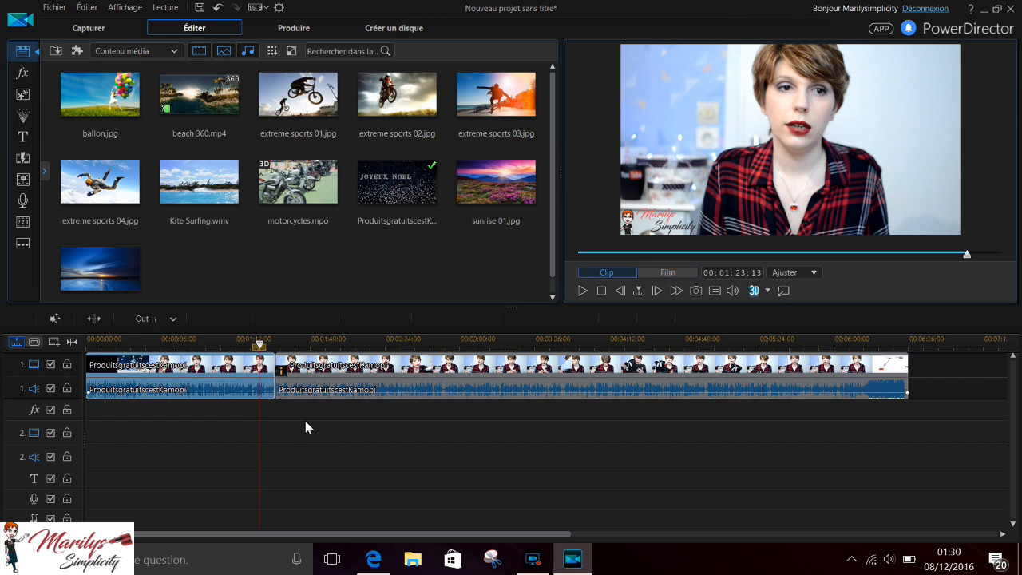
Replace Réglage des couleurs with Amélioration des couleurs on the second track 1 clip, with the enhancement degree set to 49.
click(302, 374)
click(287, 319)
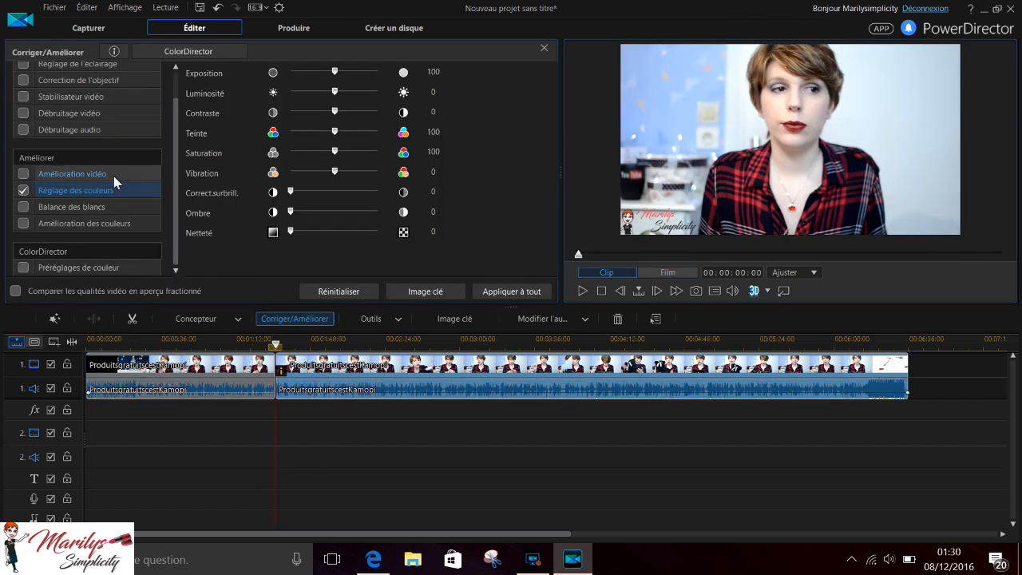
click(23, 192)
click(25, 223)
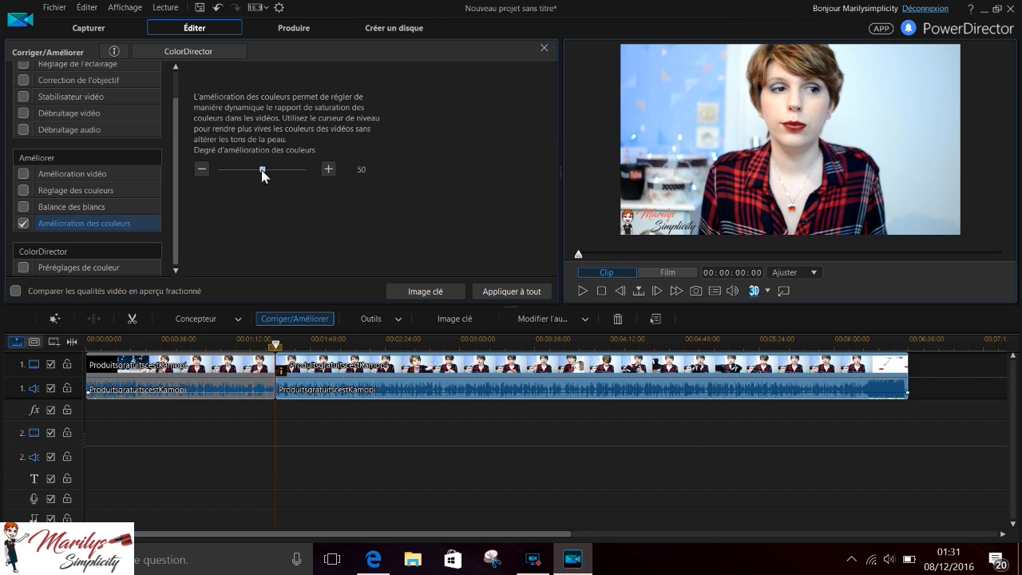
mouse_move(261, 170)
mouse_down()
mouse_move(241, 171)
mouse_move(274, 172)
mouse_move(250, 171)
mouse_move(263, 176)
mouse_up()
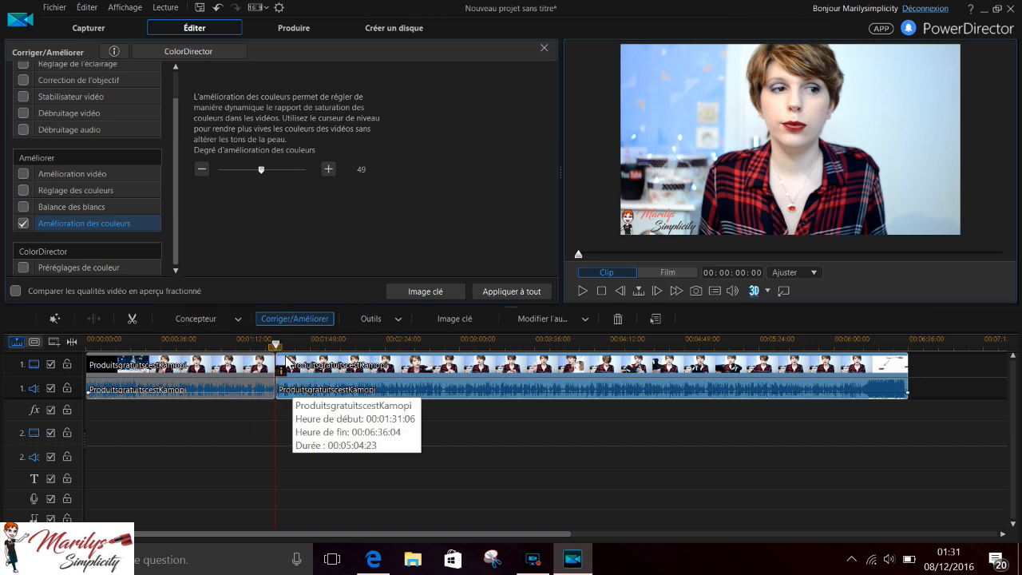
Preview the second clip on track 1 at several points after the cut.
click(365, 376)
drag(368, 345, 511, 345)
click(314, 367)
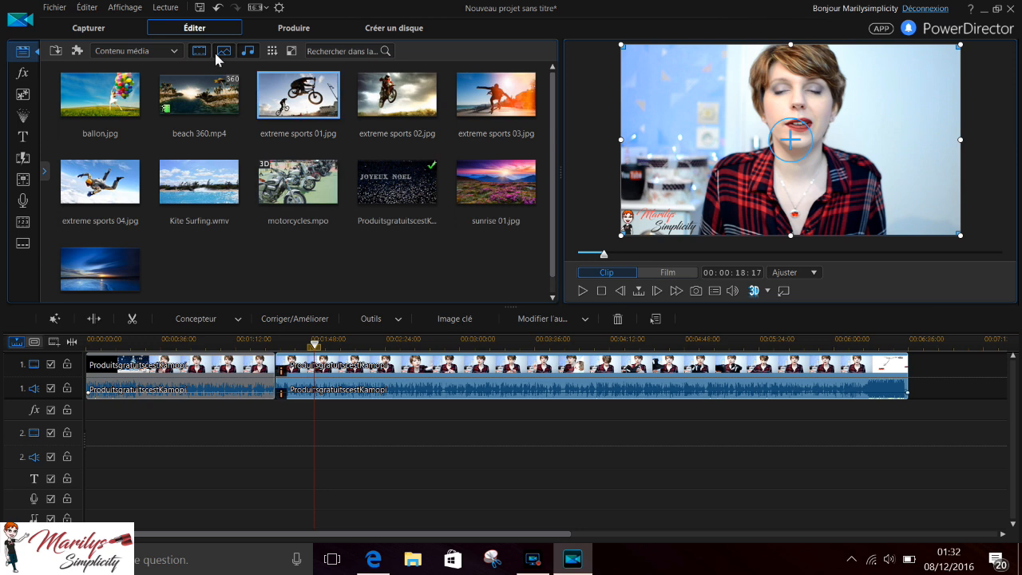
Place the logoYT2 image on video track 2 and move it above the second clip, just after the cut.
drag(301, 186, 91, 438)
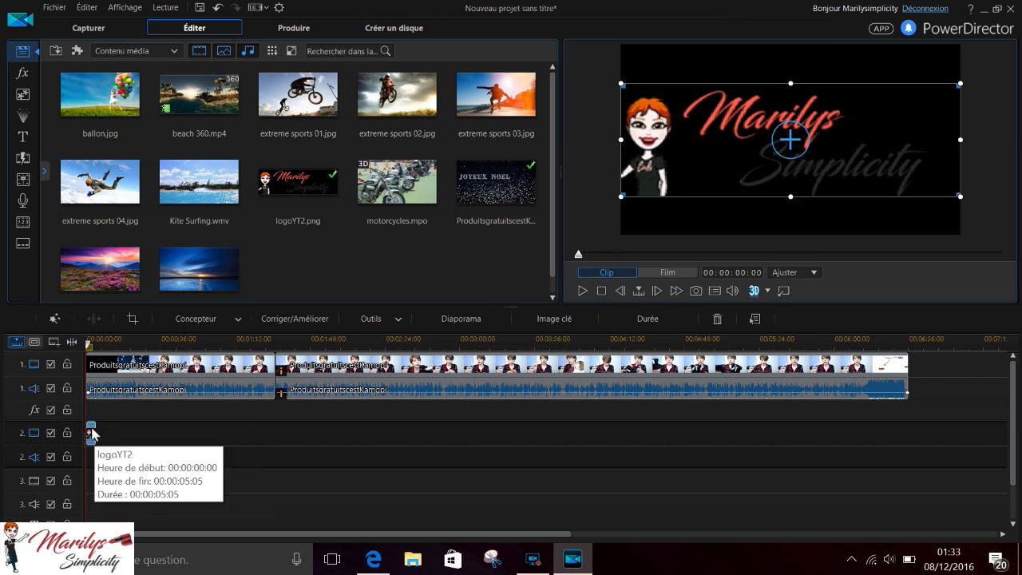
click(90, 436)
drag(92, 439, 295, 435)
click(294, 434)
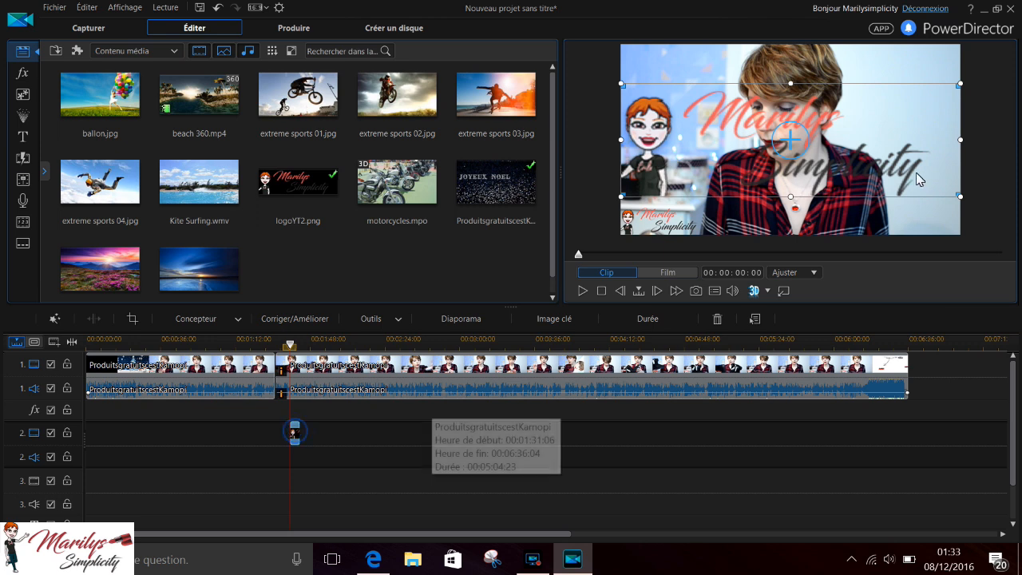
Shrink the logoYT2 overlay and position it in the upper-right corner of the video picture.
drag(900, 174, 762, 131)
drag(659, 112, 876, 94)
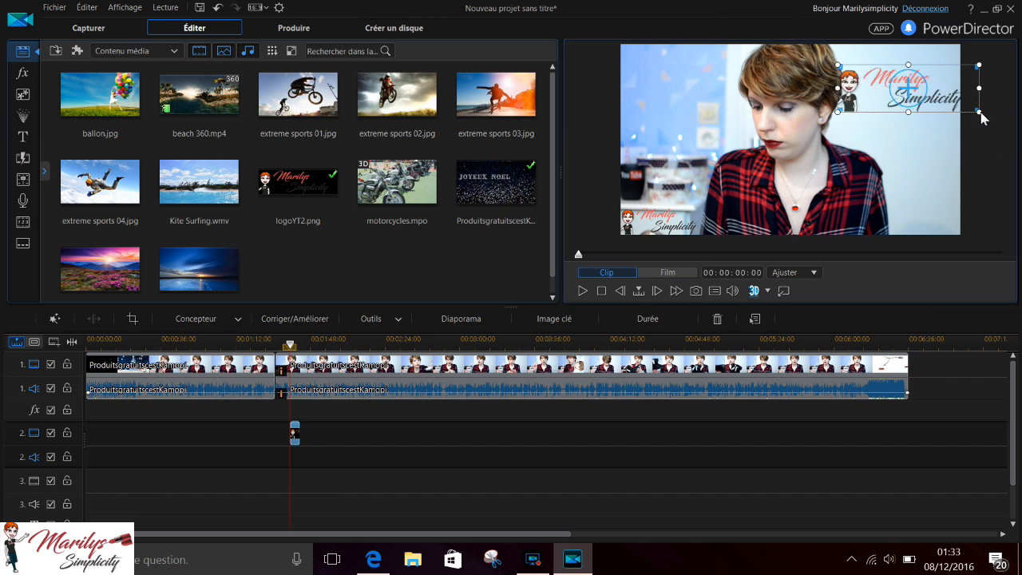
drag(976, 111, 914, 64)
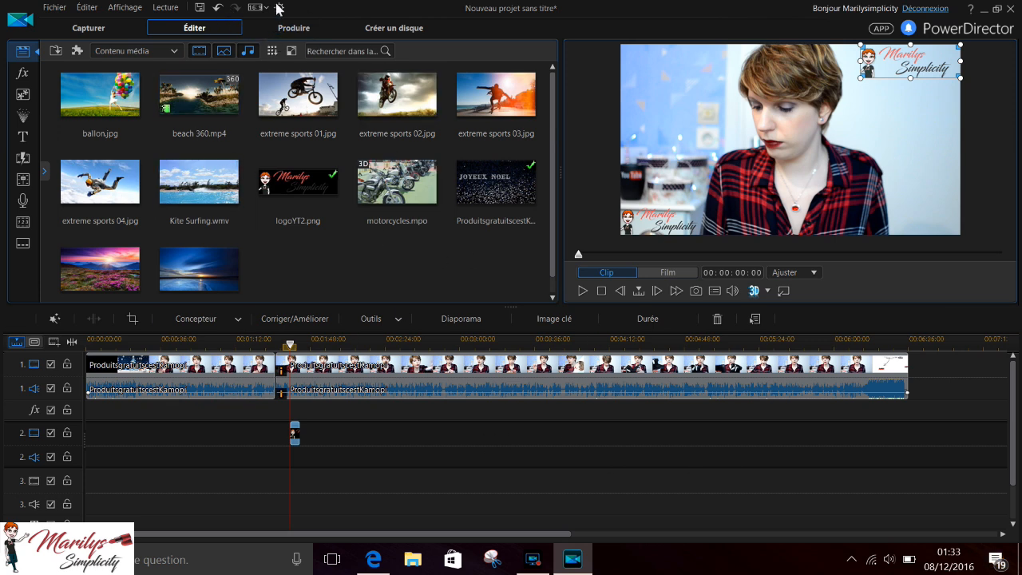
Go to the production stage and review the AVI, MPEG-2, Windows Media and XAVC S formats, ending on H.264 AVC.
click(295, 30)
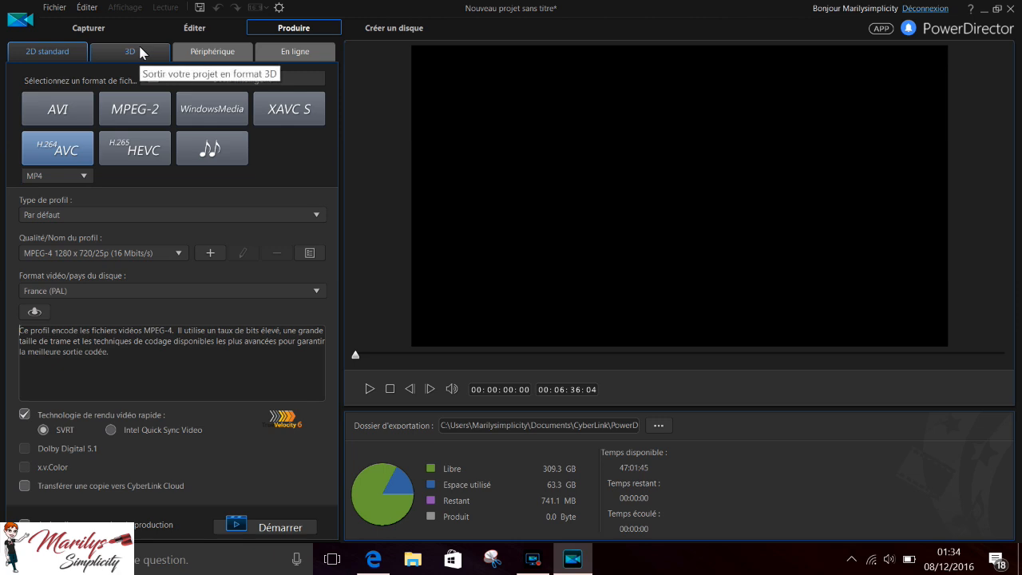
click(45, 113)
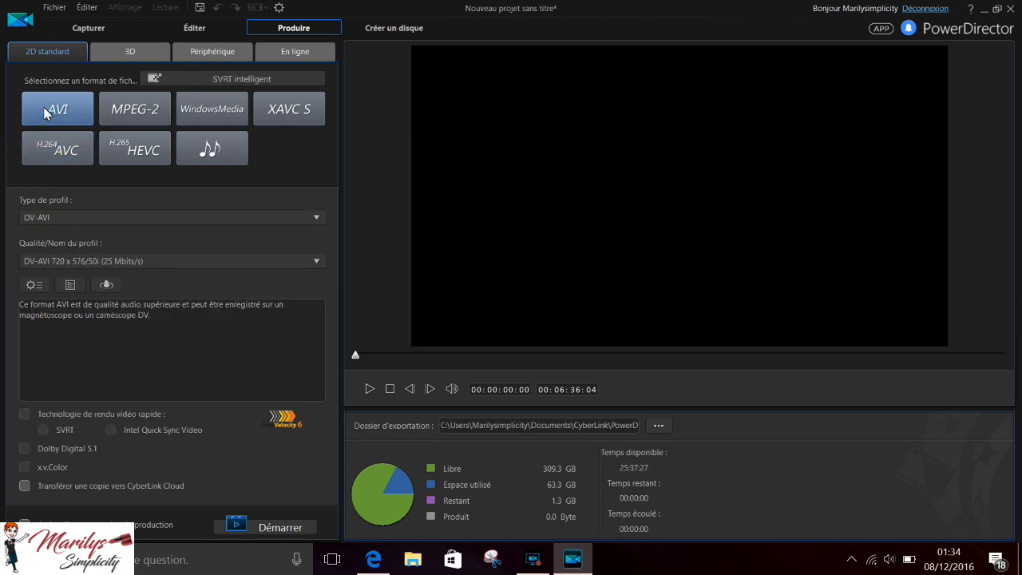
click(152, 123)
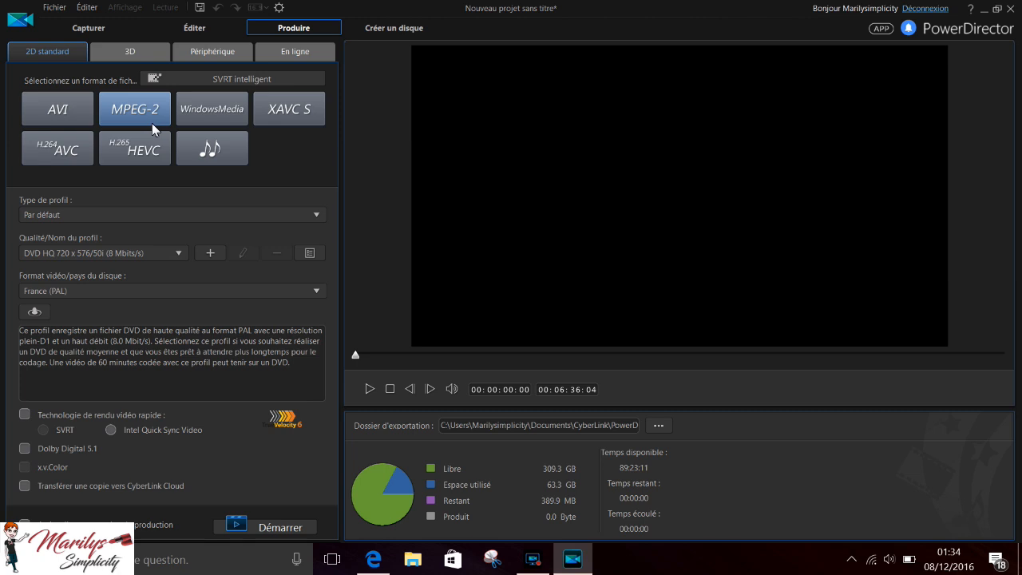
click(241, 115)
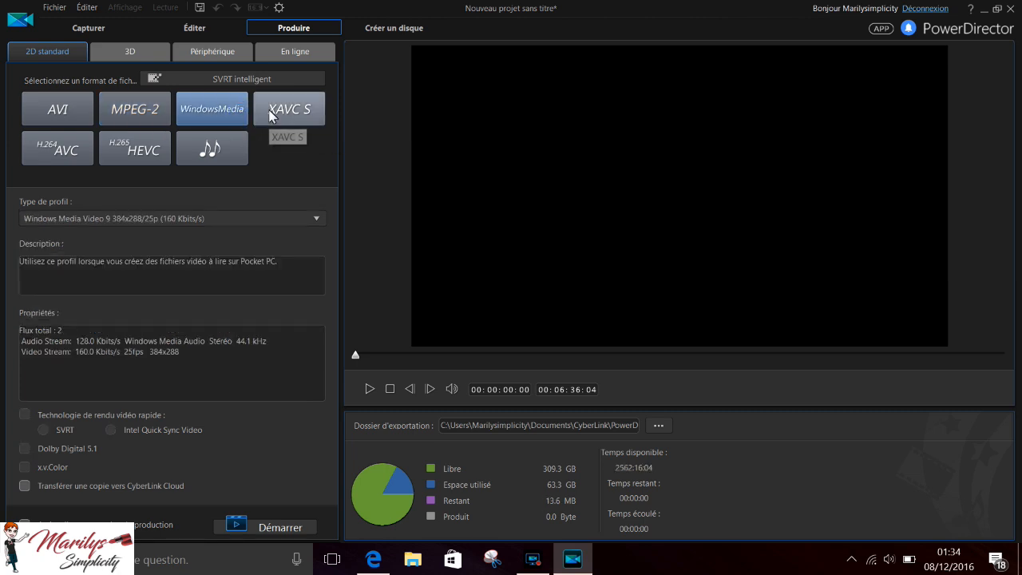
click(270, 117)
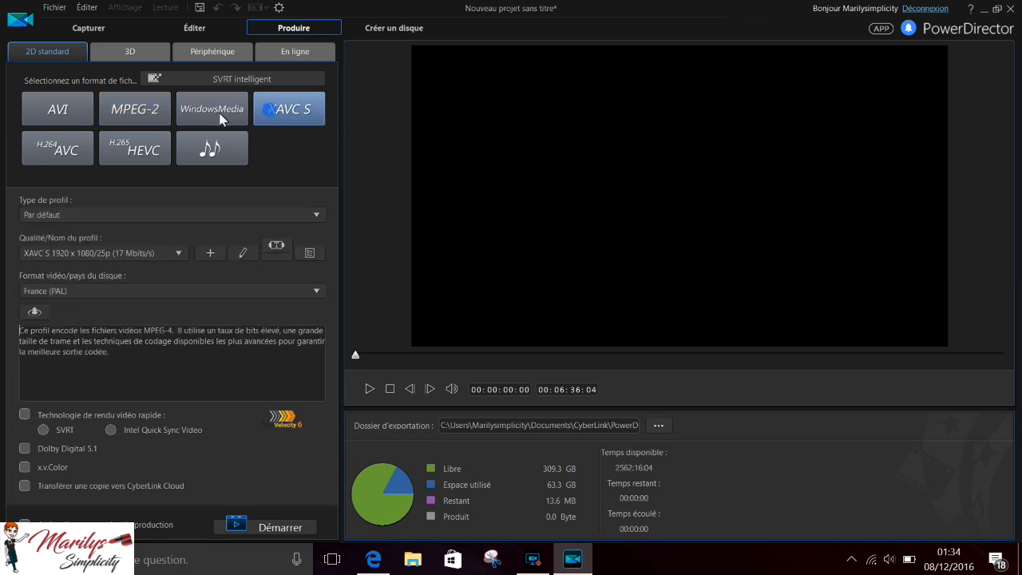
click(55, 146)
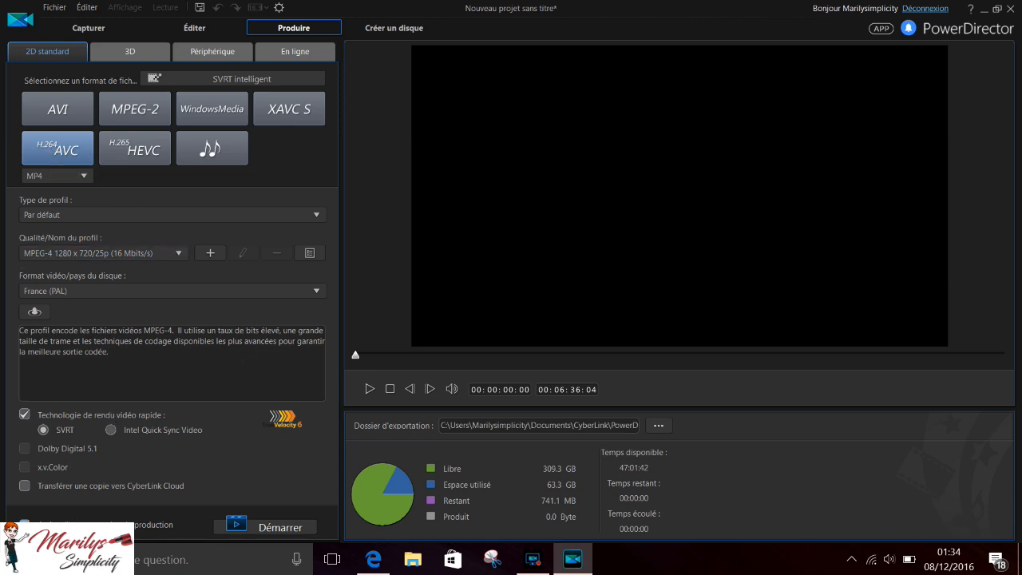
Review the profile type and MPEG-4 quality profiles for the H.264 AVC export and start production.
click(25, 524)
click(72, 210)
click(72, 209)
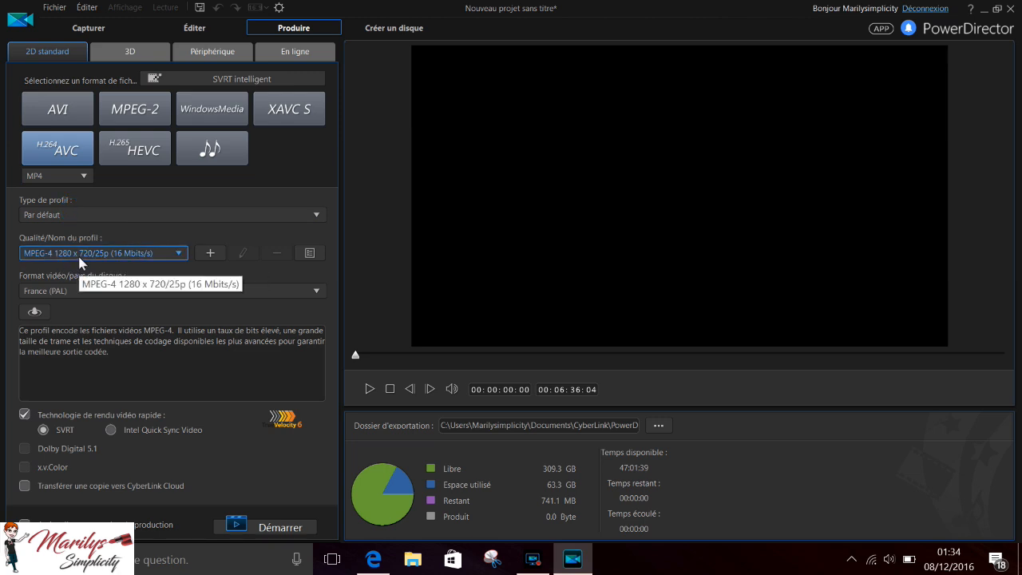
click(179, 254)
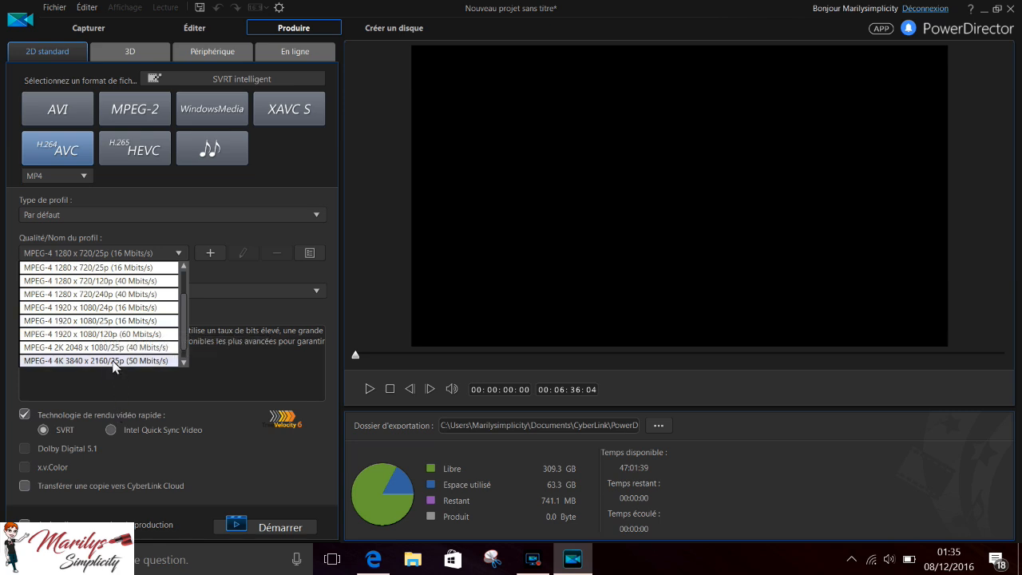
click(122, 177)
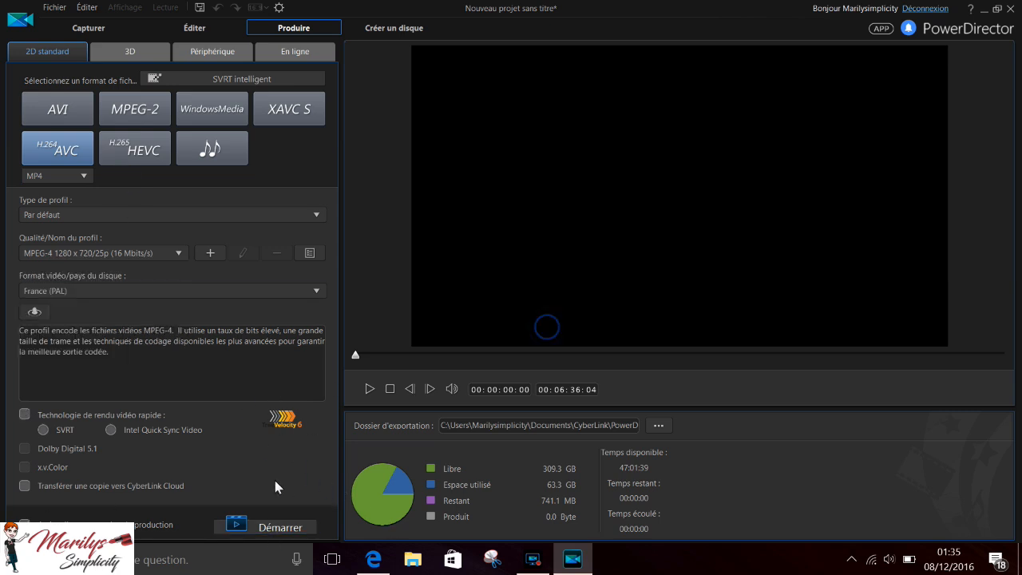
click(264, 528)
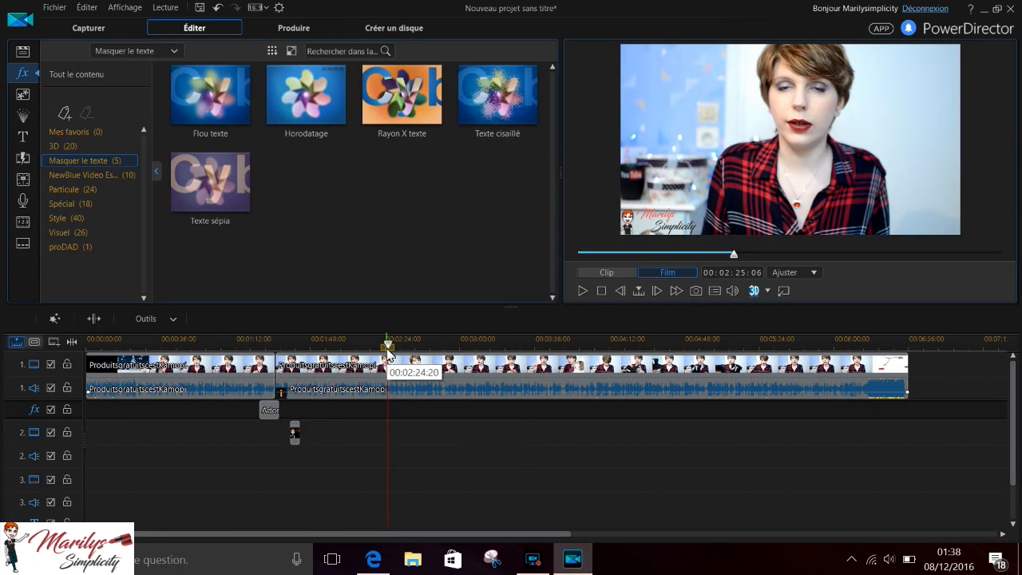
Scrub through the edited video on the timeline, ending at the effect clip just before the cut.
drag(388, 351, 166, 348)
click(197, 371)
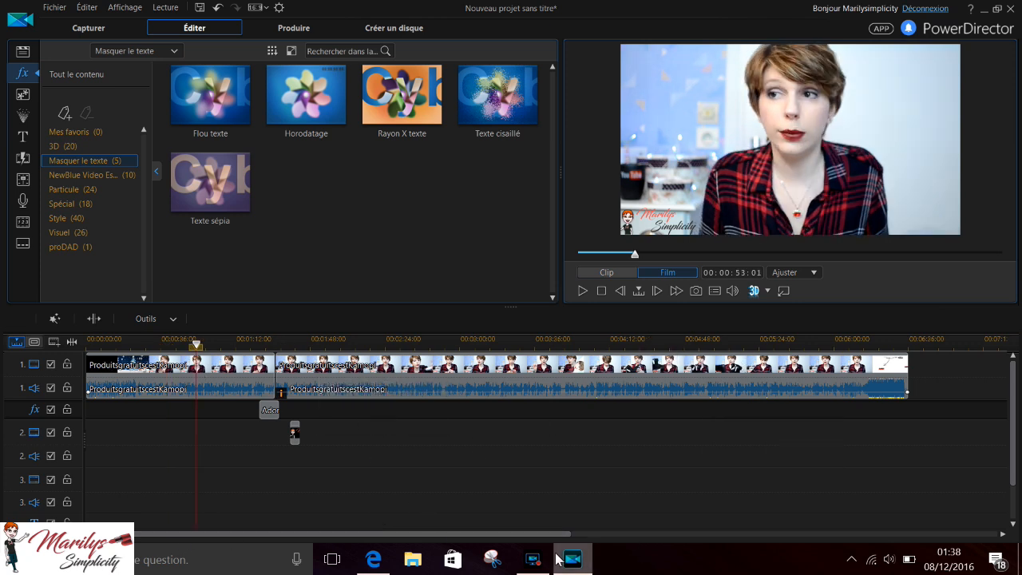
mouse_move(577, 561)
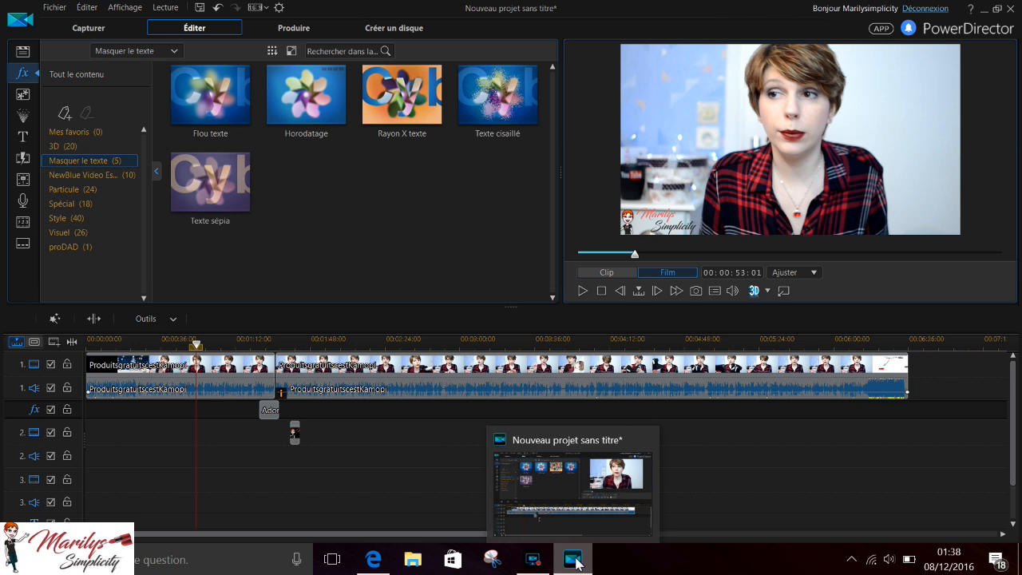
mouse_move(379, 563)
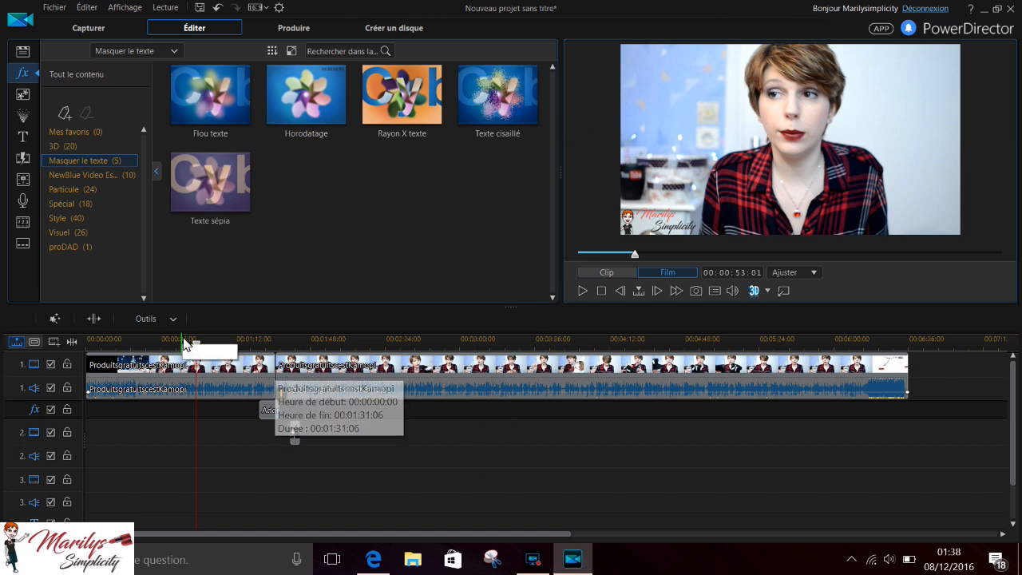
drag(196, 344, 425, 369)
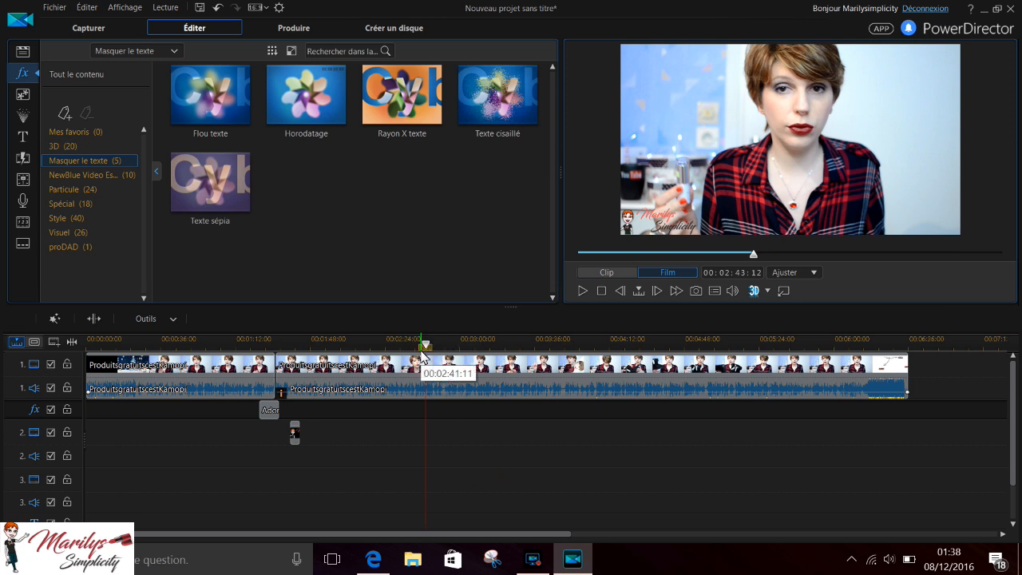
drag(425, 348, 264, 328)
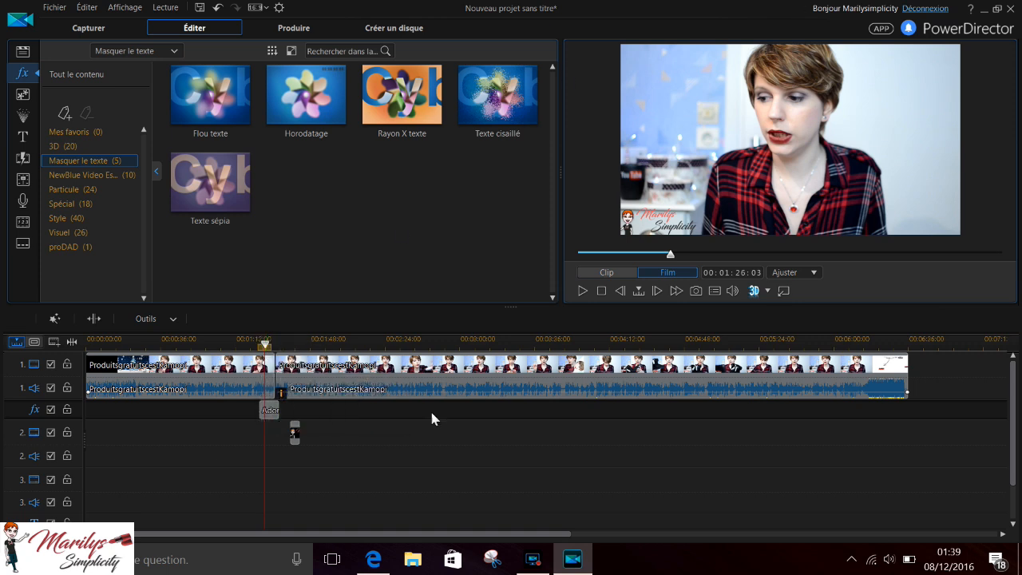
Show the Particule category of video effects with the Brouillard effect previewed.
click(79, 192)
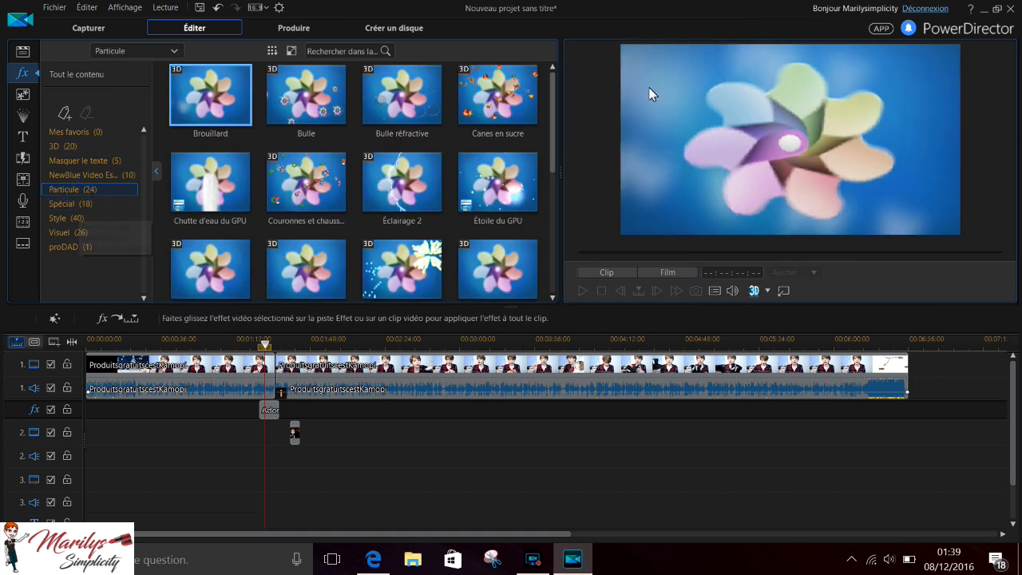